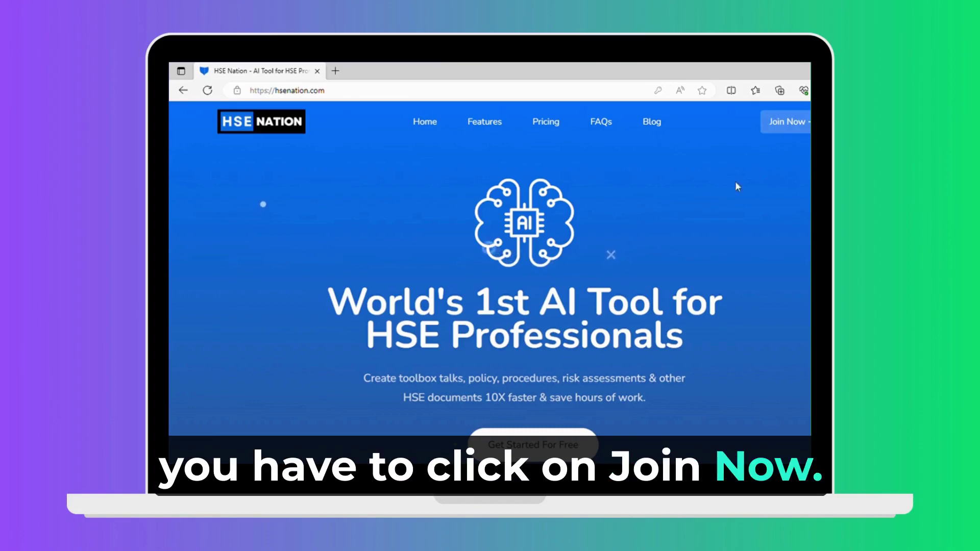
- Sign in to HSE Nation through Join Now and the Welcome Back login form
{"action": "left_click", "coordinate": [775, 127]}
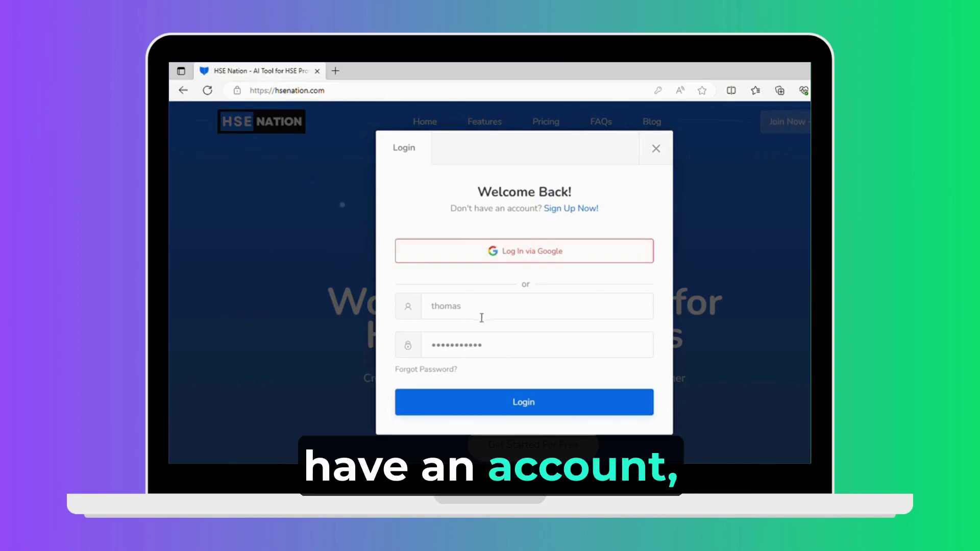
{"action": "left_click", "coordinate": [573, 209]}
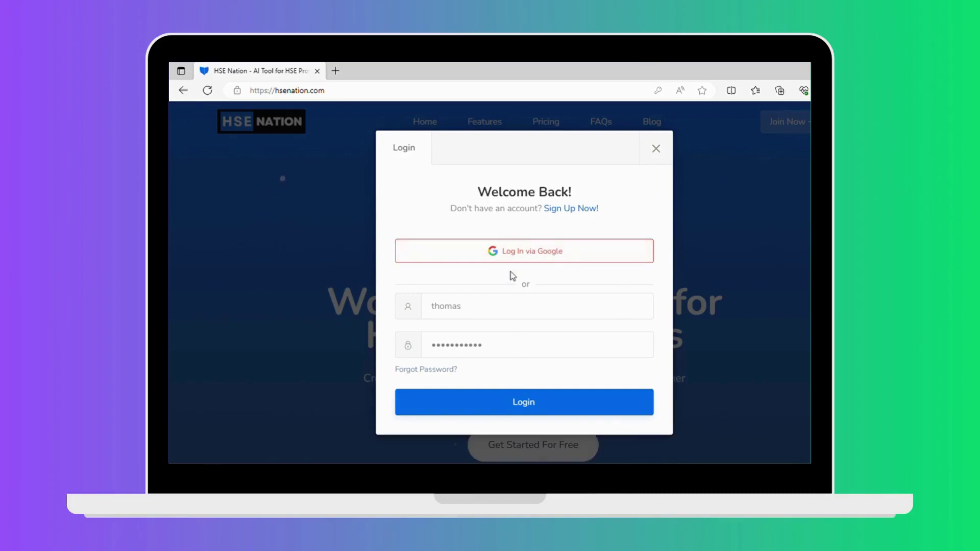
{"action": "left_click", "coordinate": [494, 409]}
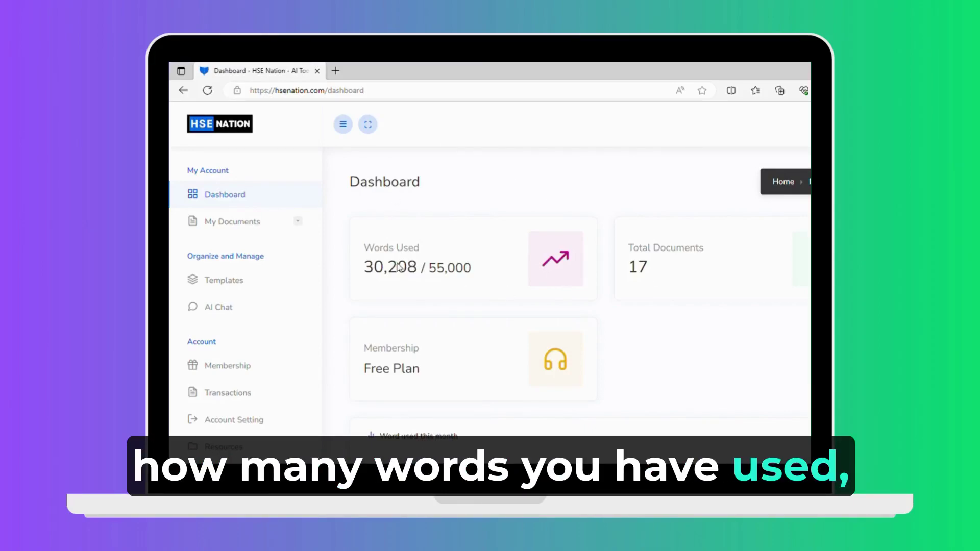
- Review the dashboard's 30,208 of 55,000 words used and the monthly word-usage chart
{"action": "left_click_drag", "start_coordinate": [388, 268], "coordinate": [364, 268]}
{"action": "left_click", "coordinate": [661, 267]}
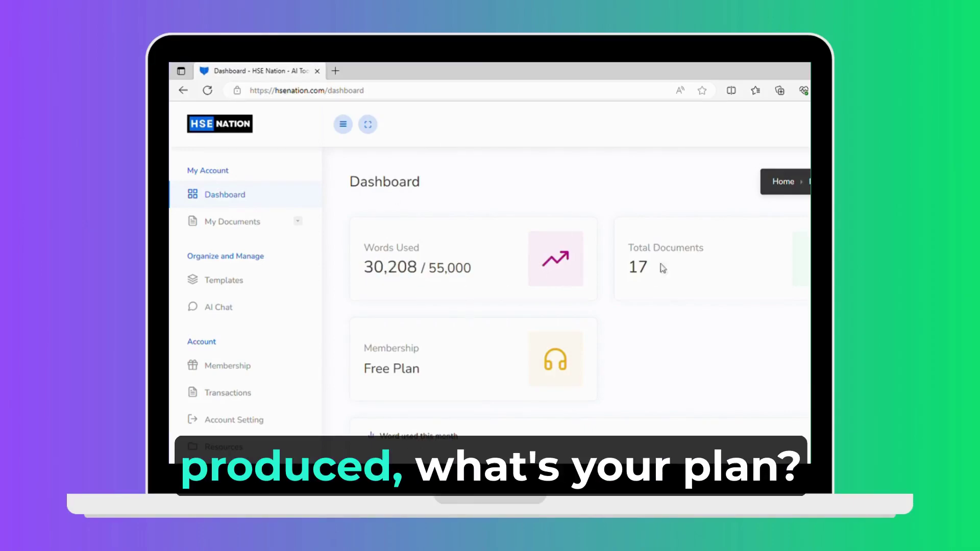
{"action": "scroll", "coordinate": [505, 304], "scroll_direction": "down", "scroll_amount": 2}
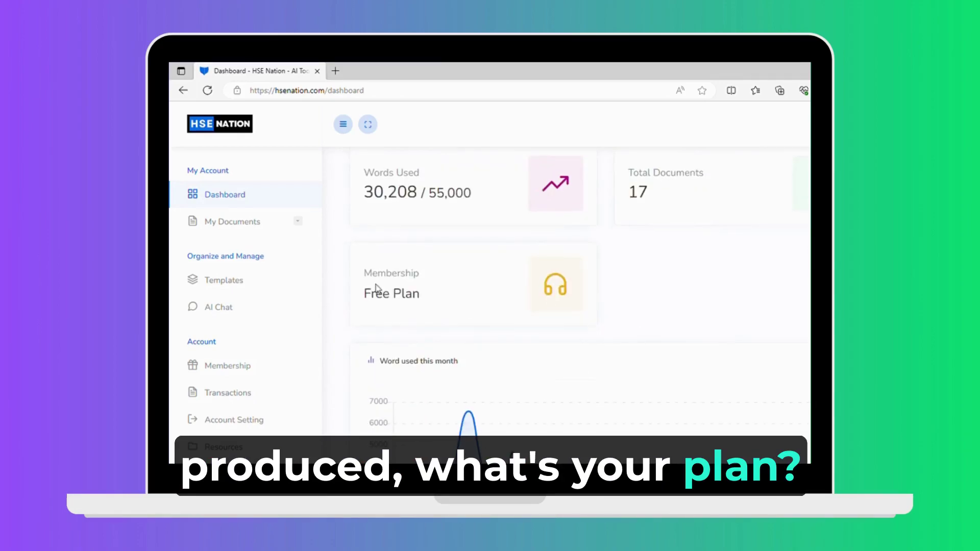
{"action": "scroll", "coordinate": [398, 304], "scroll_direction": "down", "scroll_amount": 2}
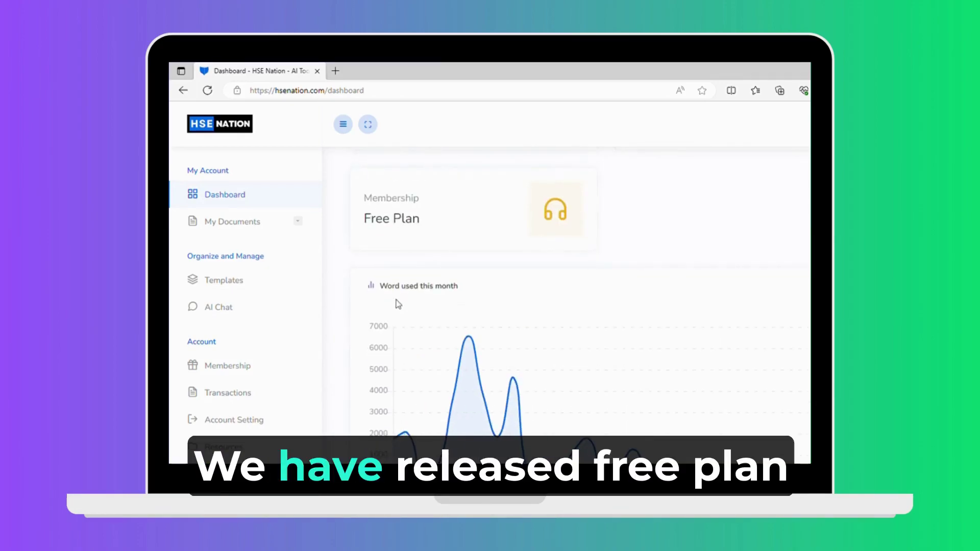
{"action": "scroll", "coordinate": [387, 214], "scroll_direction": "up", "scroll_amount": 4}
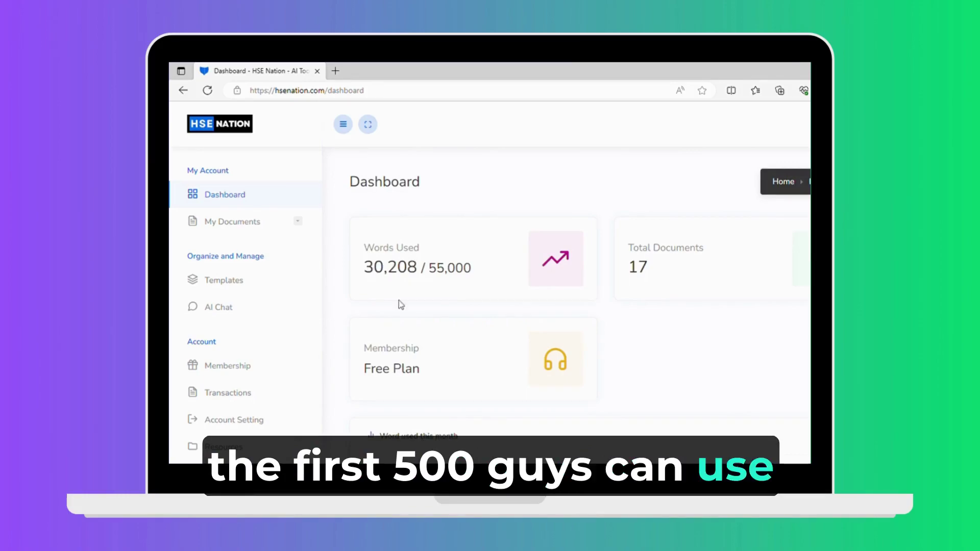
{"action": "triple_click", "coordinate": [428, 271]}
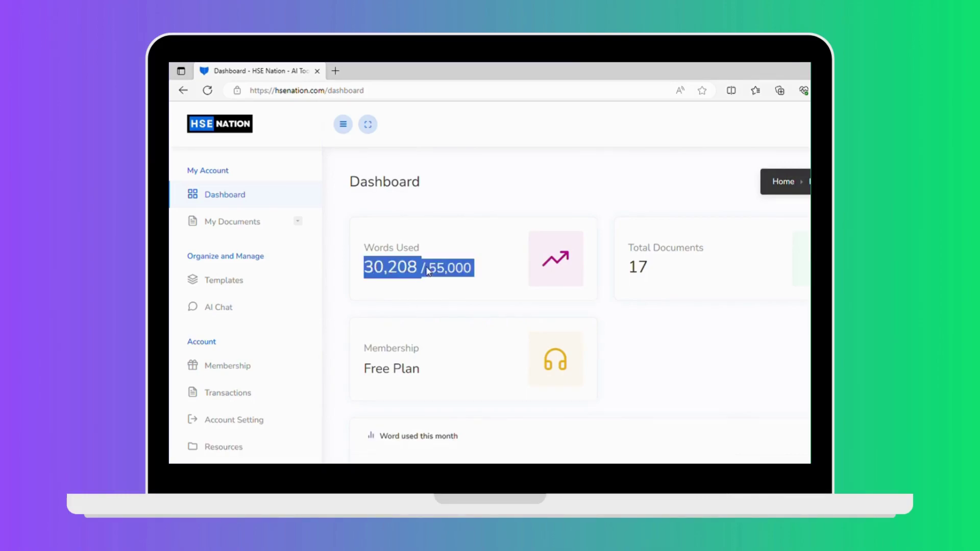
{"action": "left_click", "coordinate": [461, 278]}
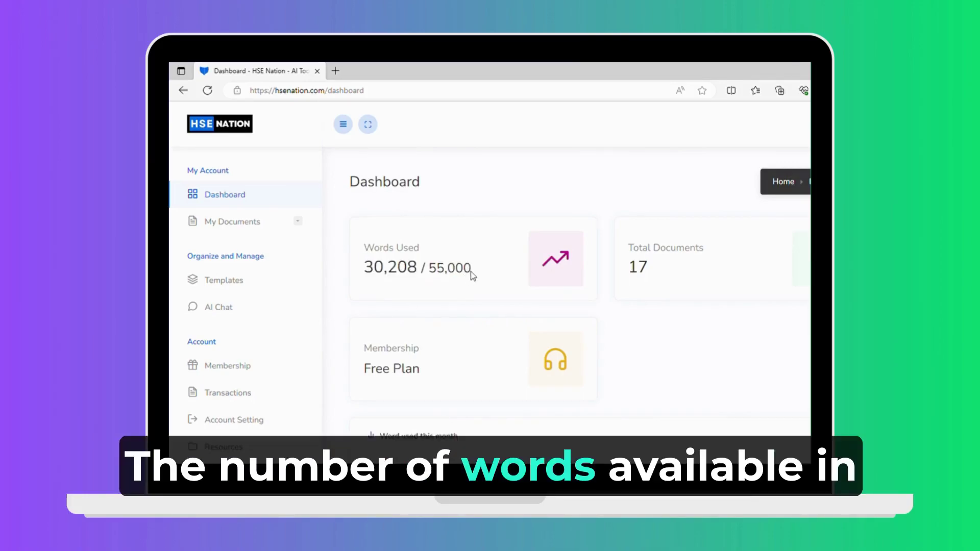
{"action": "left_click_drag", "start_coordinate": [472, 270], "coordinate": [429, 275]}
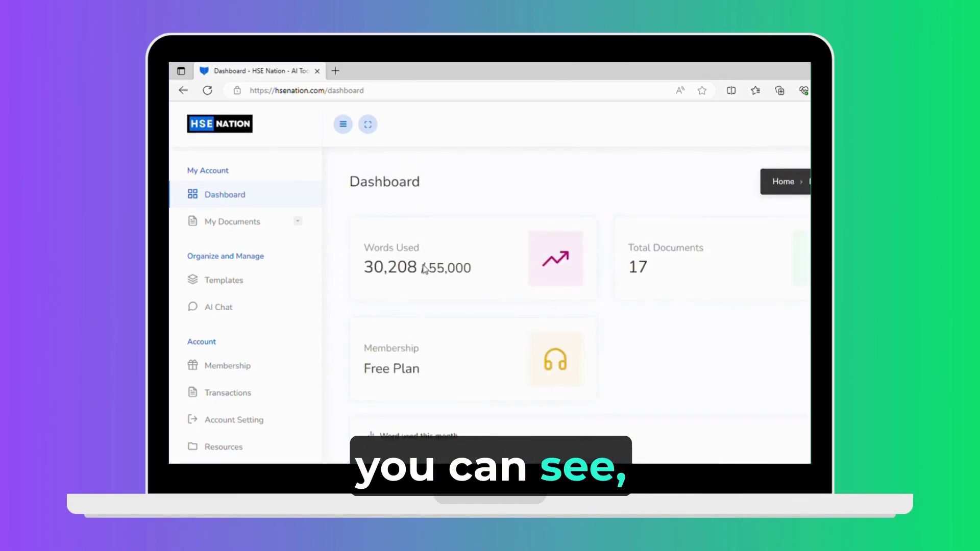
{"action": "scroll", "coordinate": [425, 269], "scroll_direction": "down", "scroll_amount": 2}
{"action": "scroll", "coordinate": [425, 269], "scroll_direction": "down", "scroll_amount": 3}
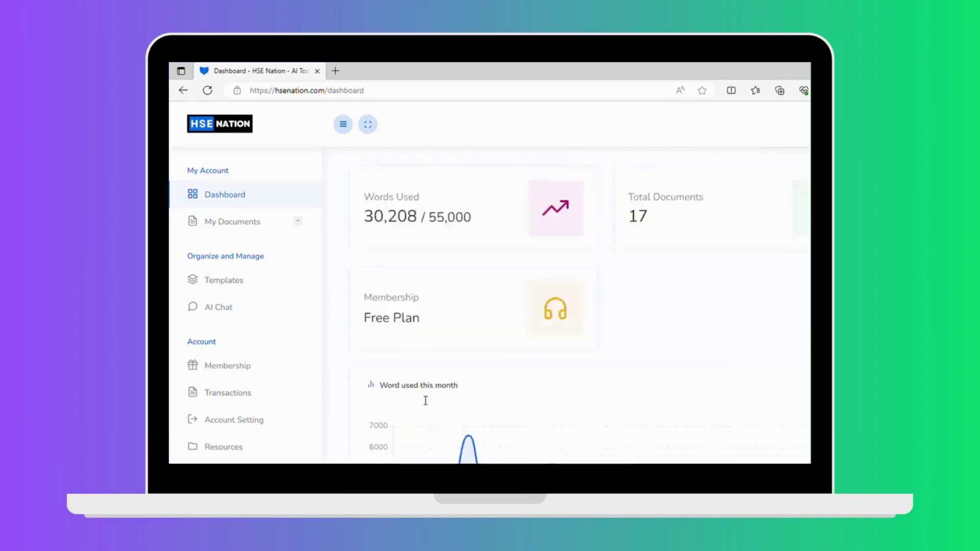
{"action": "scroll", "coordinate": [426, 368], "scroll_direction": "up", "scroll_amount": 1}
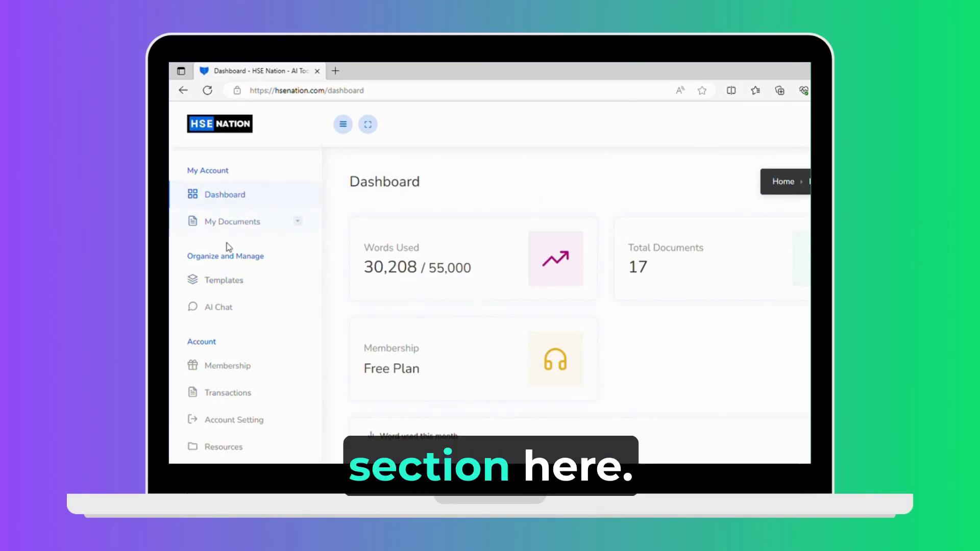
- Expand My Documents, view All Documents, then go to the Templates page
{"action": "left_click", "coordinate": [232, 223]}
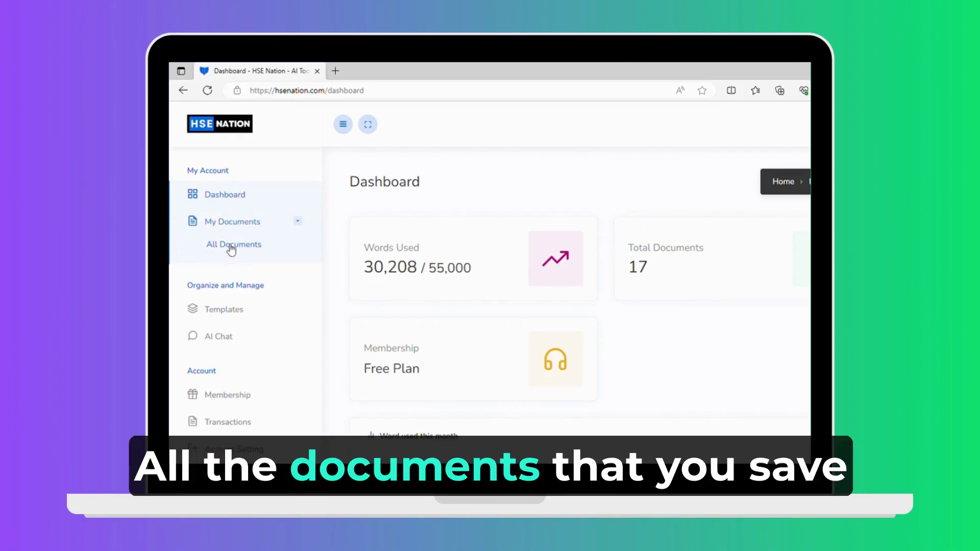
{"action": "left_click", "coordinate": [231, 250]}
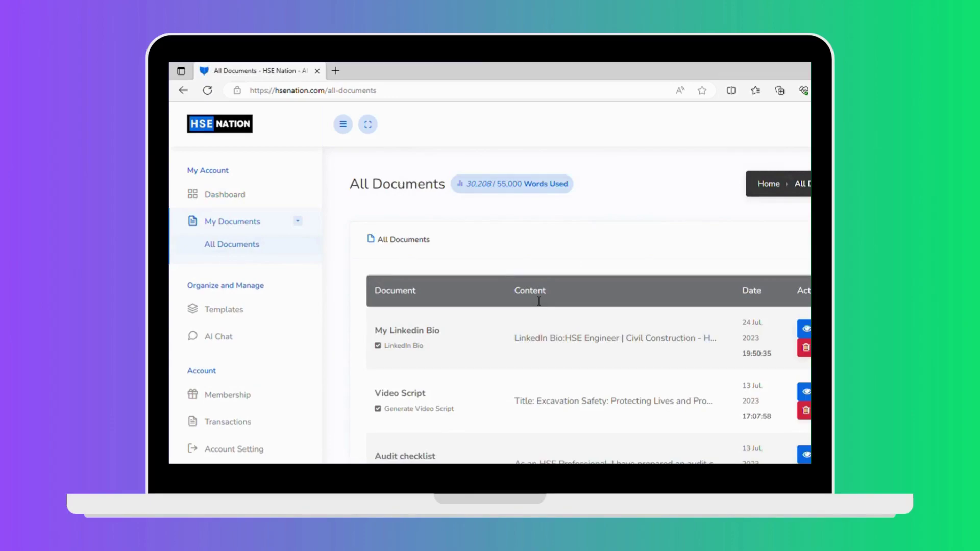
{"action": "left_click", "coordinate": [223, 311]}
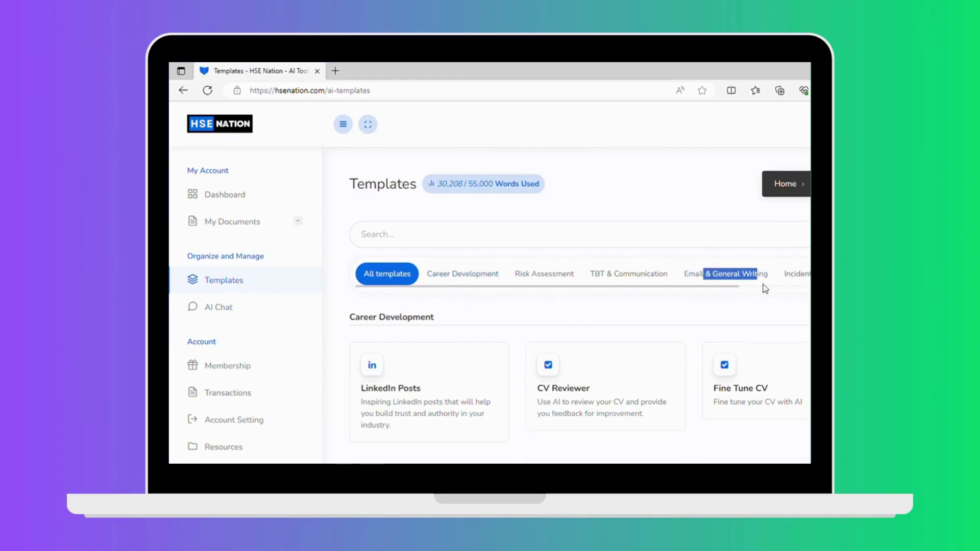
- Scroll the template category tabs back and show the Career Development templates
{"action": "left_click", "coordinate": [739, 257]}
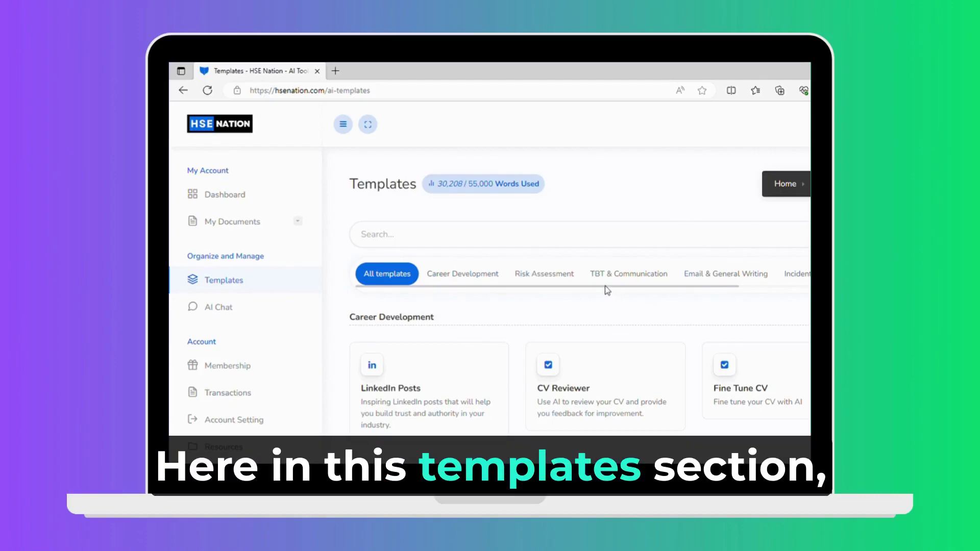
{"action": "mouse_move", "coordinate": [605, 285]}
{"action": "left_mouse_down"}
{"action": "mouse_move", "coordinate": [677, 287]}
{"action": "mouse_move", "coordinate": [734, 304]}
{"action": "left_mouse_up"}
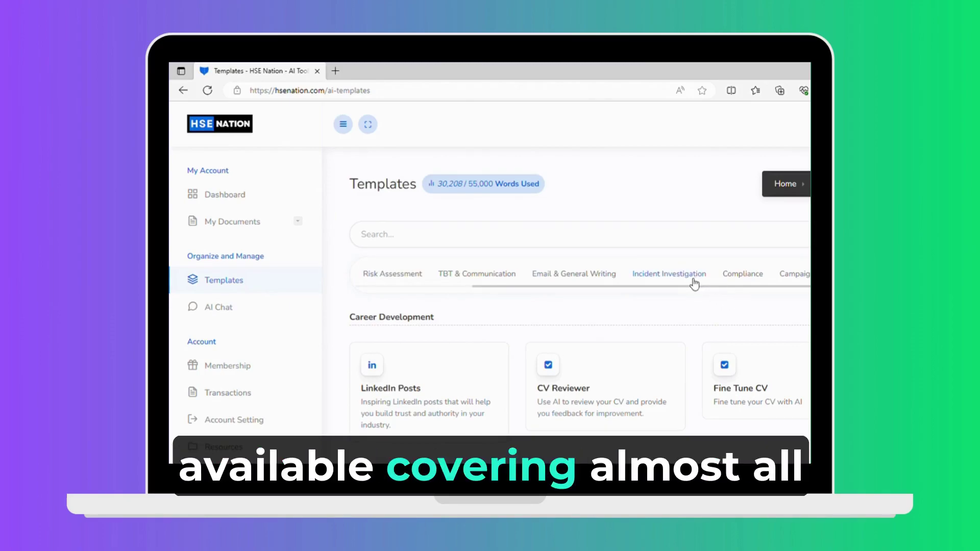
{"action": "left_click_drag", "start_coordinate": [523, 292], "coordinate": [467, 285]}
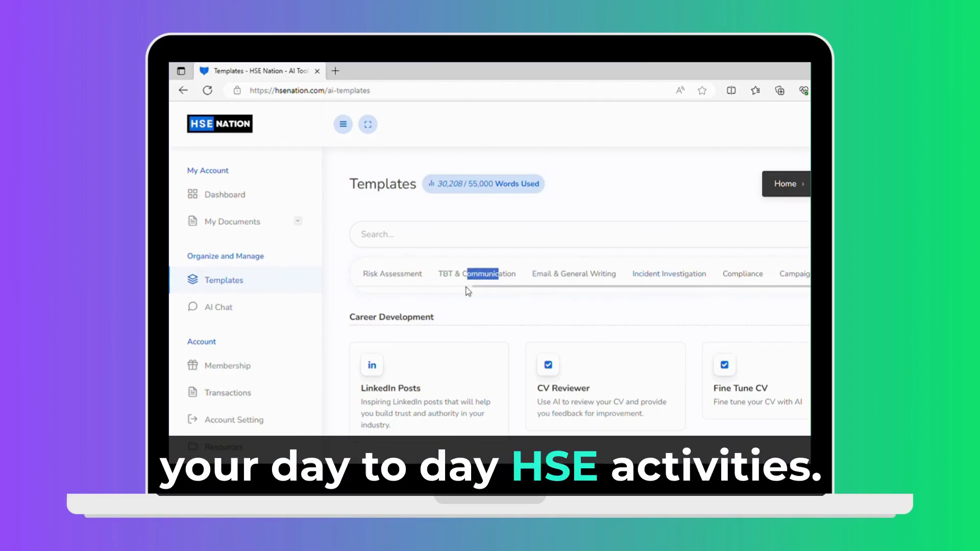
{"action": "scroll", "coordinate": [466, 292], "scroll_direction": "left", "scroll_amount": 3}
{"action": "left_click", "coordinate": [455, 278]}
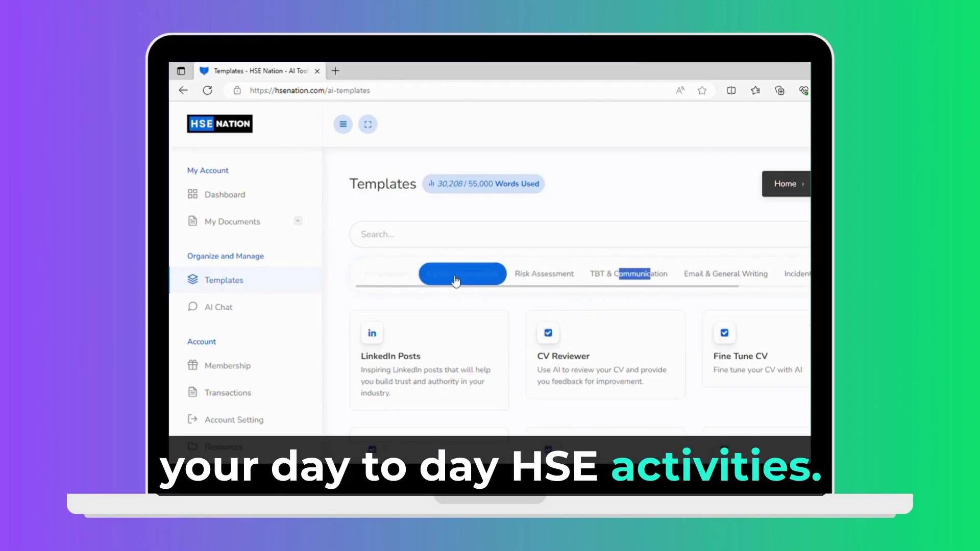
- Browse the Risk Assessment, TBT & Communication, Email, Incident Investigation, Compliance and Campaign categories
{"action": "left_click", "coordinate": [543, 275]}
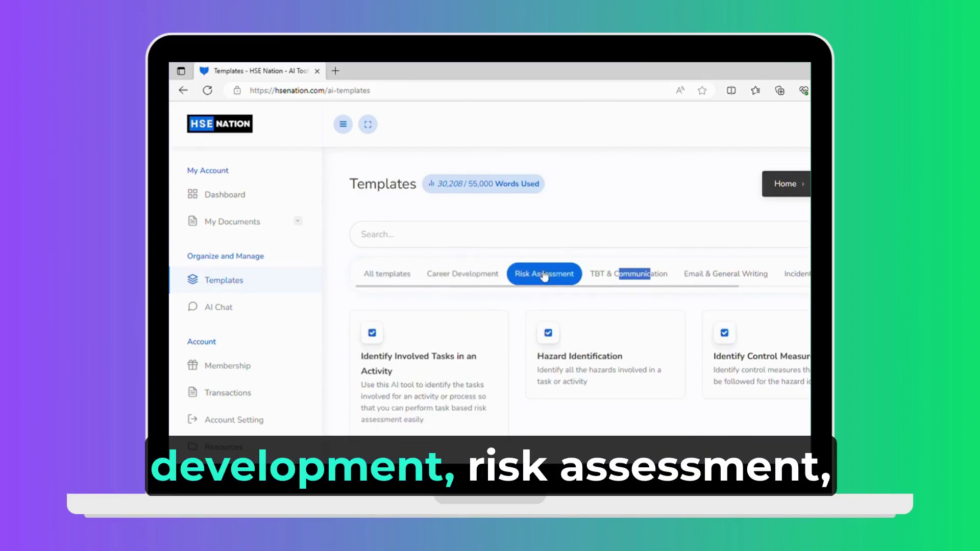
{"action": "left_click", "coordinate": [623, 278]}
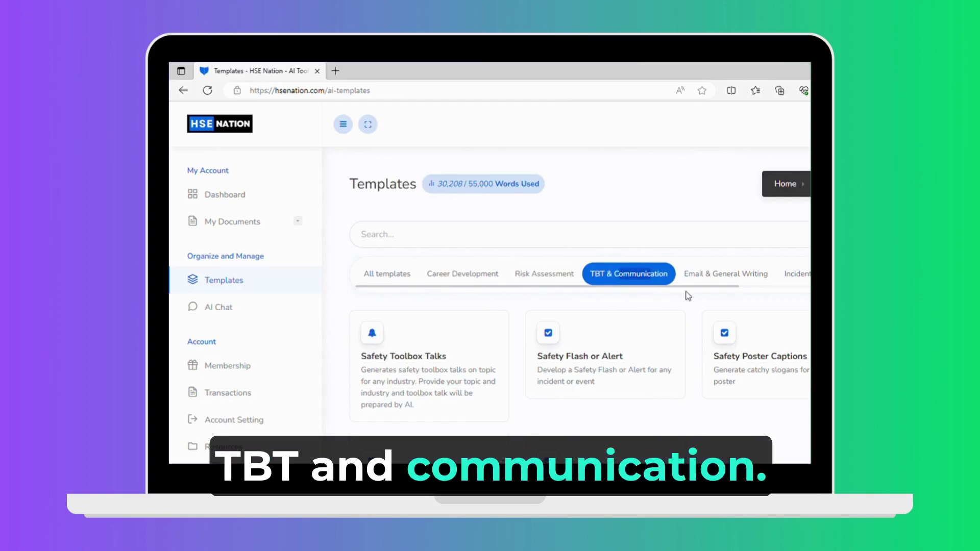
{"action": "left_click", "coordinate": [717, 284]}
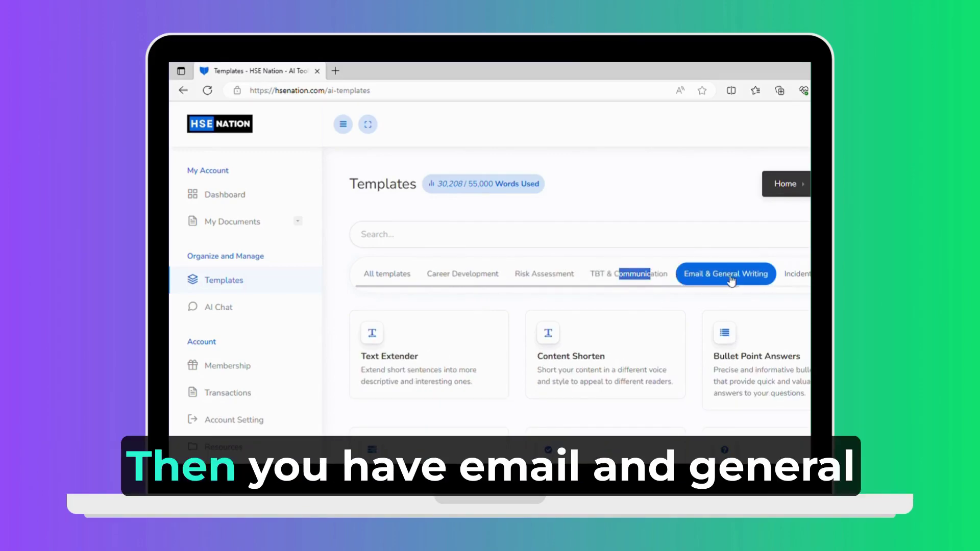
{"action": "left_click", "coordinate": [757, 276]}
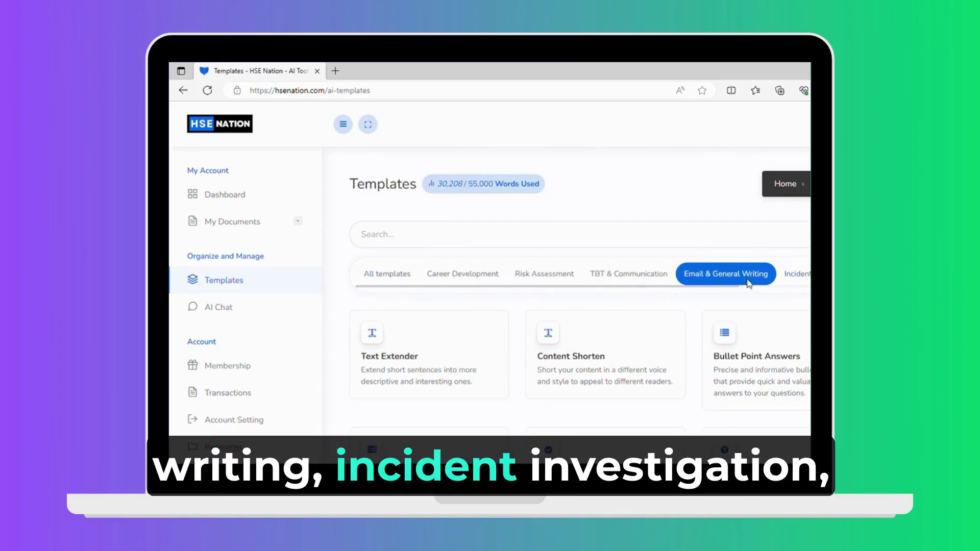
{"action": "left_click", "coordinate": [791, 275]}
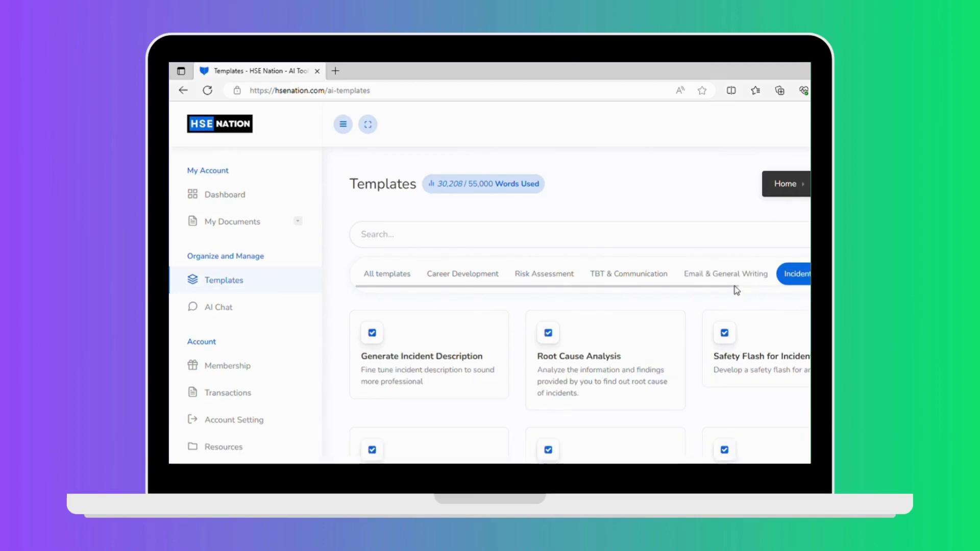
{"action": "scroll", "coordinate": [736, 276], "scroll_direction": "right", "scroll_amount": 3}
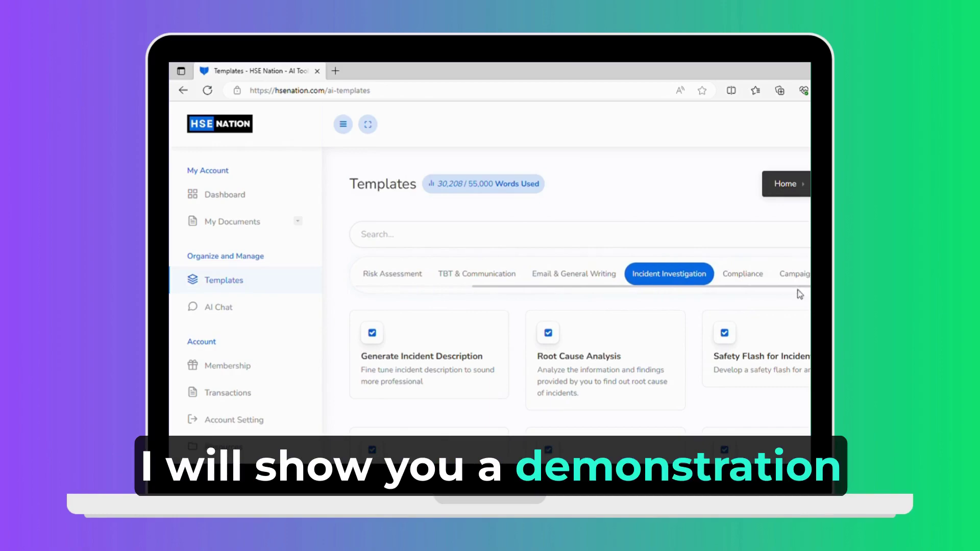
{"action": "left_click", "coordinate": [746, 275]}
{"action": "left_click", "coordinate": [792, 275]}
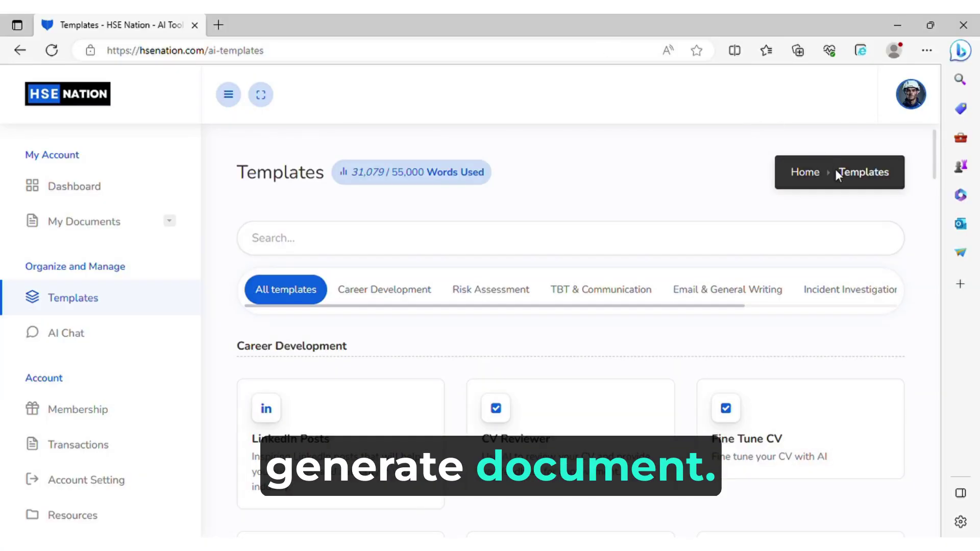
- Open the Build CV template from the Career Development category
{"action": "left_click", "coordinate": [374, 298]}
{"action": "scroll", "coordinate": [383, 375], "scroll_direction": "down", "scroll_amount": 4}
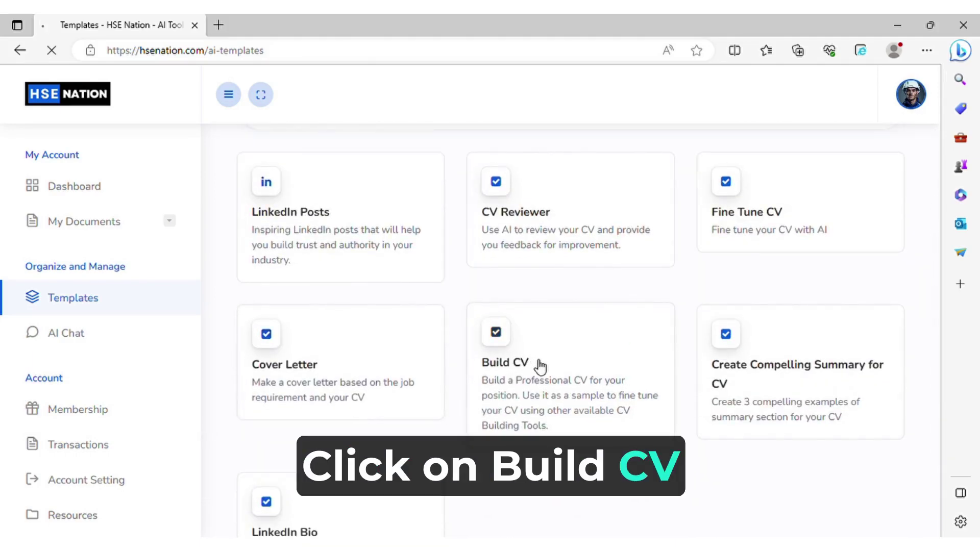
{"action": "left_click", "coordinate": [537, 365]}
- Scroll through the Build CV form, noting the required Job Position and Experience fields
{"action": "scroll", "coordinate": [394, 354], "scroll_direction": "down", "scroll_amount": 3}
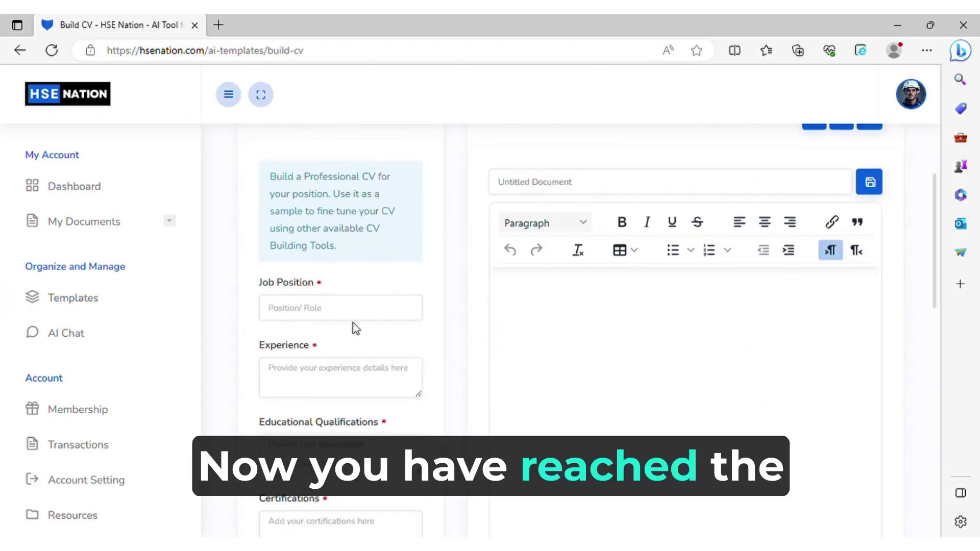
{"action": "scroll", "coordinate": [357, 319], "scroll_direction": "up", "scroll_amount": 3}
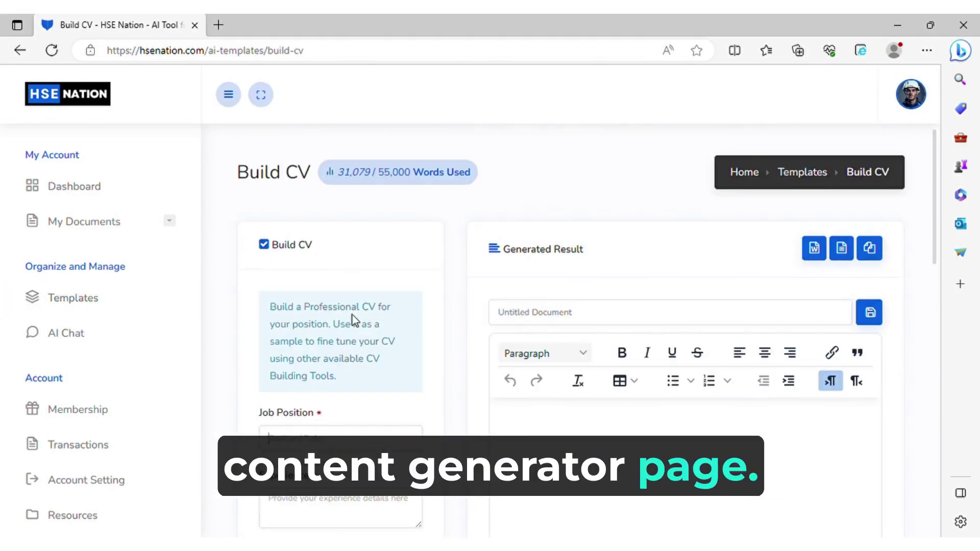
{"action": "scroll", "coordinate": [352, 301], "scroll_direction": "down", "scroll_amount": 3}
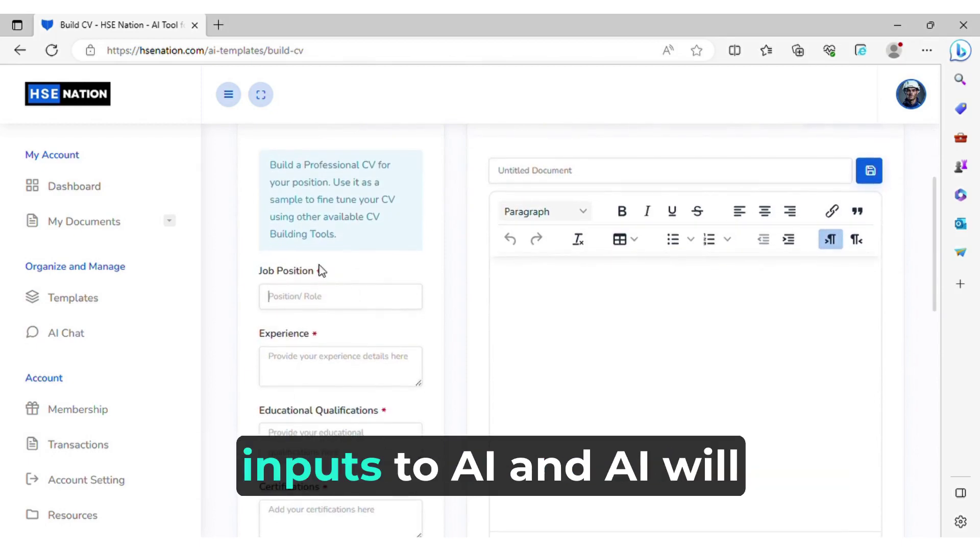
{"action": "double_click", "coordinate": [320, 271]}
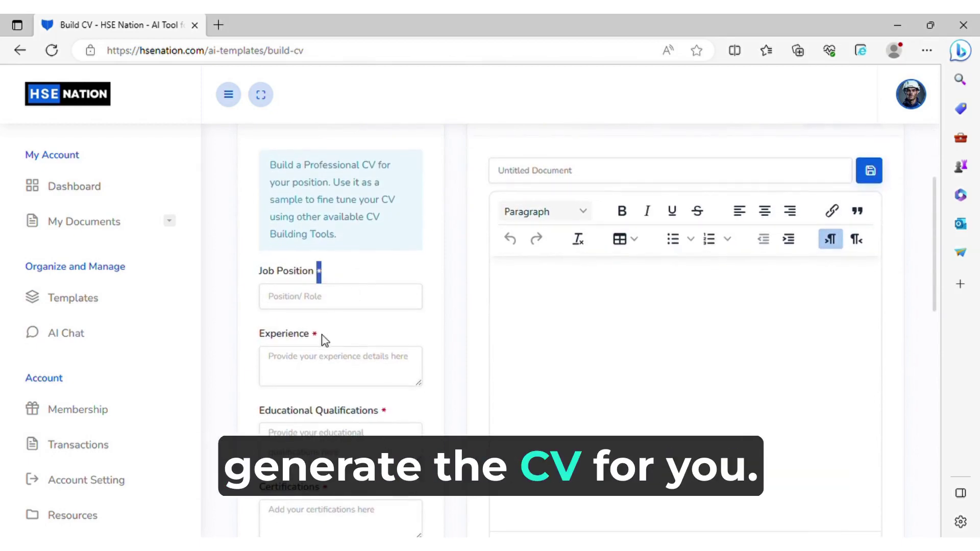
{"action": "left_click_drag", "start_coordinate": [324, 339], "coordinate": [311, 340]}
{"action": "scroll", "coordinate": [347, 347], "scroll_direction": "down", "scroll_amount": 2}
{"action": "scroll", "coordinate": [346, 348], "scroll_direction": "down", "scroll_amount": 4}
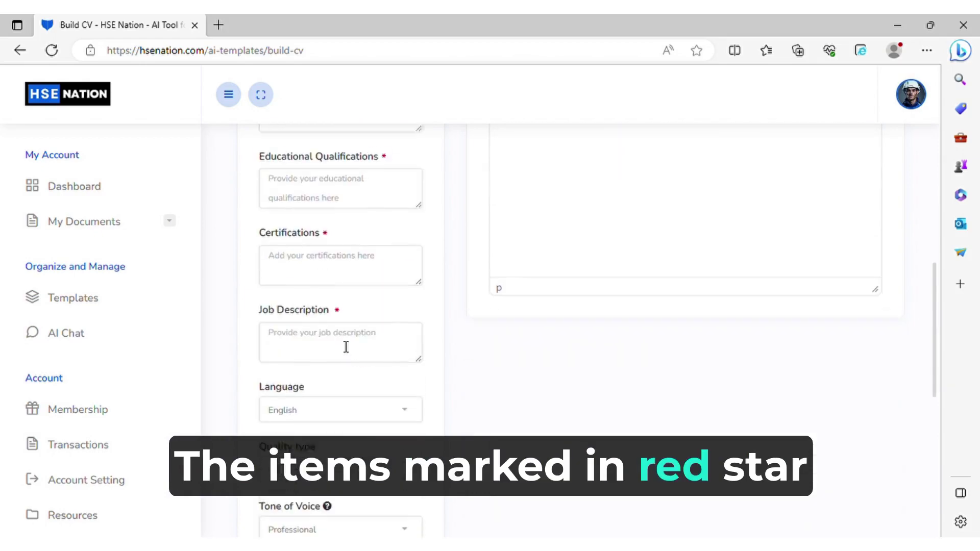
{"action": "scroll", "coordinate": [341, 345], "scroll_direction": "down", "scroll_amount": 2}
{"action": "scroll", "coordinate": [341, 345], "scroll_direction": "down", "scroll_amount": 3}
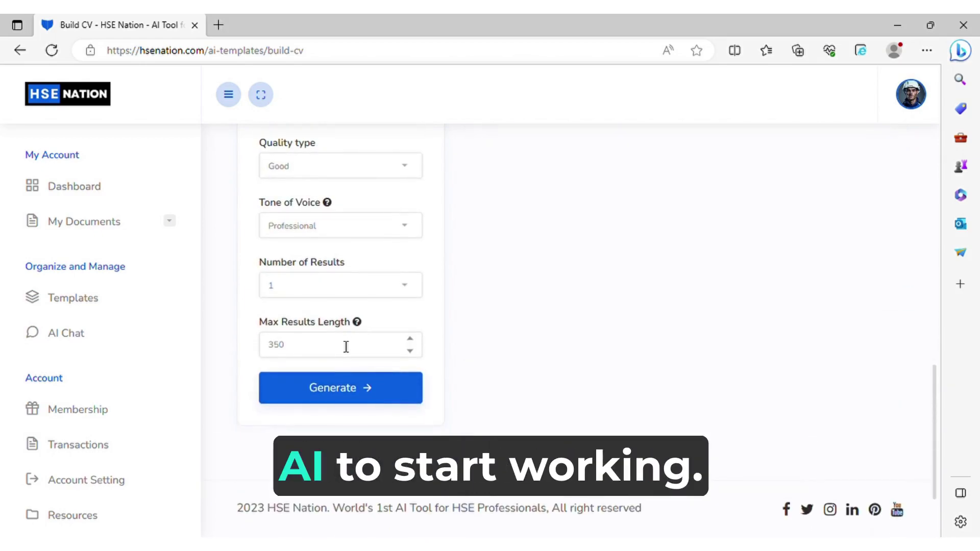
{"action": "scroll", "coordinate": [341, 345], "scroll_direction": "up", "scroll_amount": 3}
{"action": "scroll", "coordinate": [340, 346], "scroll_direction": "up", "scroll_amount": 4}
{"action": "scroll", "coordinate": [346, 346], "scroll_direction": "up", "scroll_amount": 5}
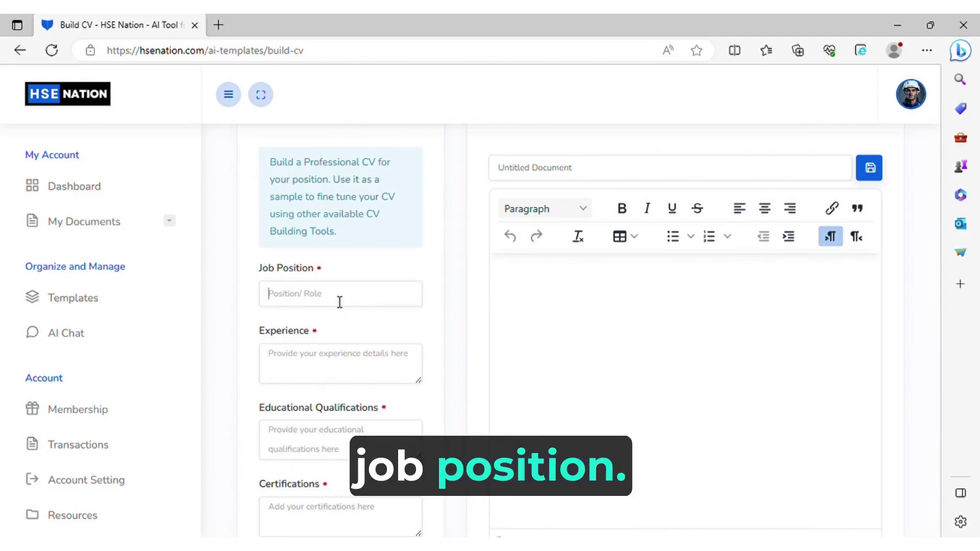
{"action": "left_click", "coordinate": [339, 303]}
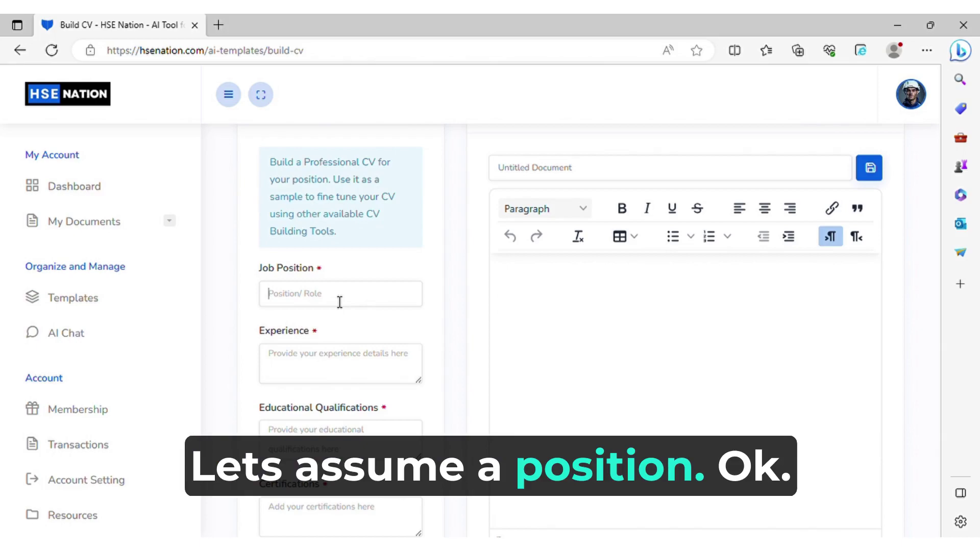
- Enter position HSE Officer, experience '2015 to present as HSE Officer at PNB Manufacturing', and Basic Fire Fighting certification
{"action": "type", "text": "HS"}
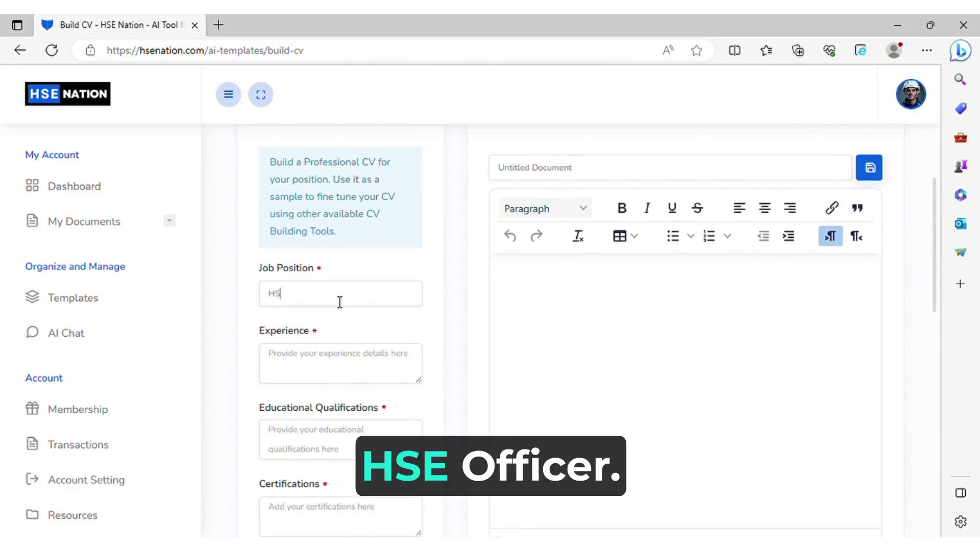
{"action": "type", "text": "E Officer"}
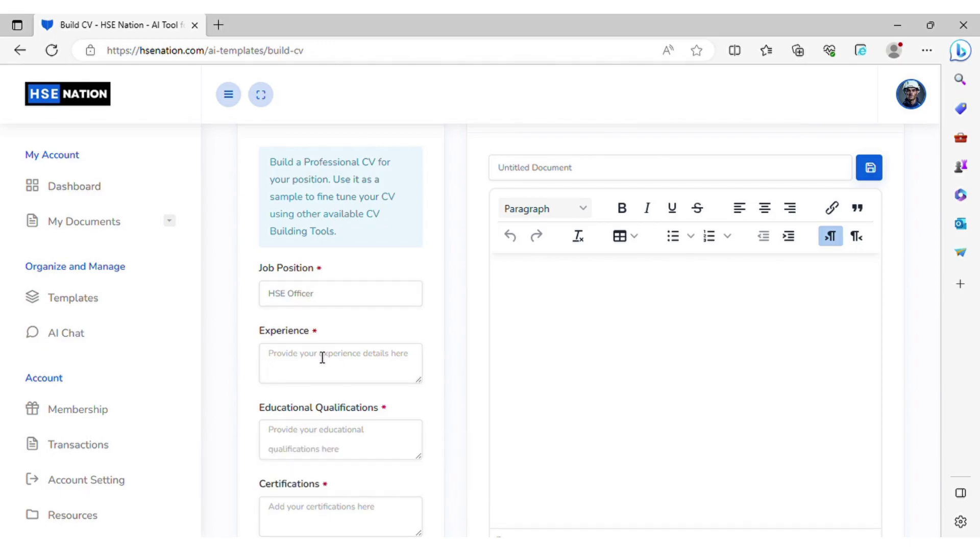
{"action": "type", "text": "2015 to present as HSE Officer at PNB Manufacturing"}
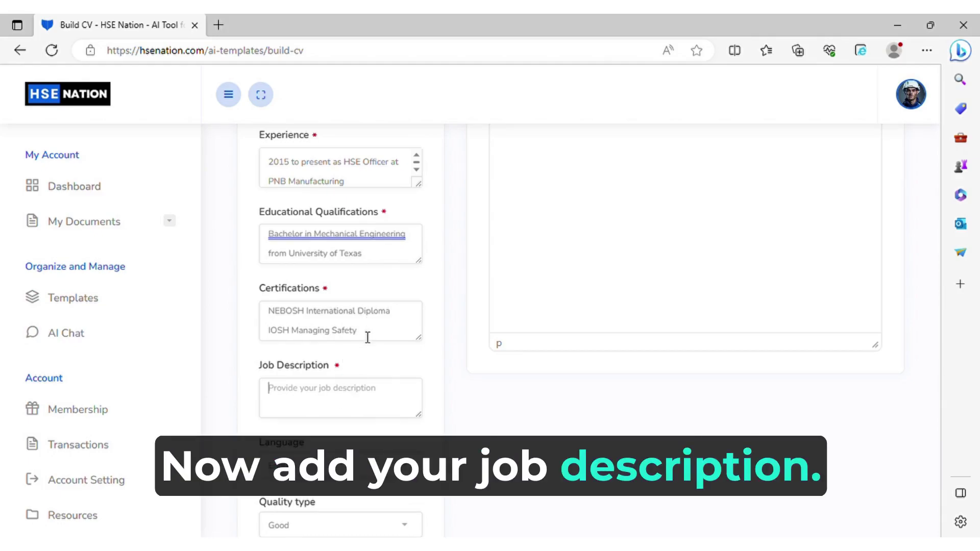
{"action": "type", "text": "Basic"}
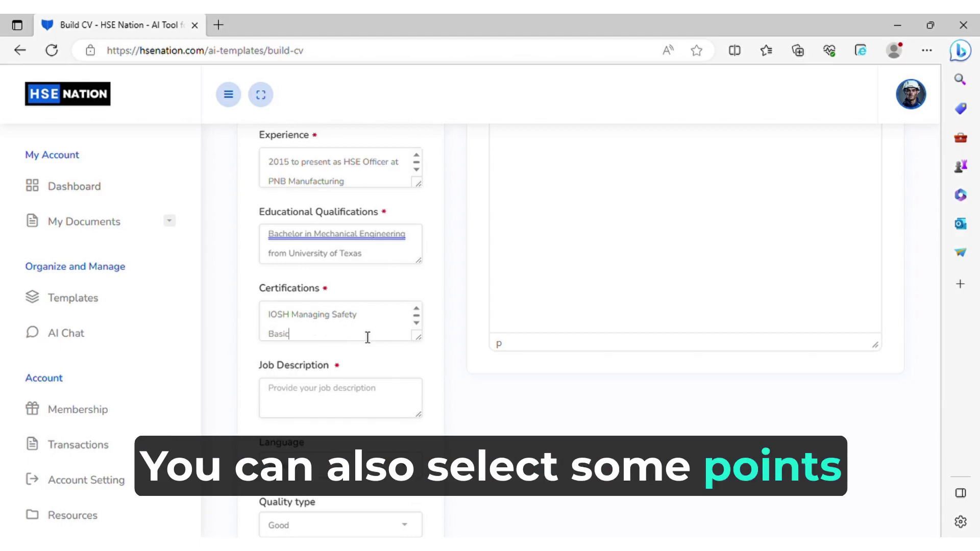
{"action": "type", "text": " Fire Fi"}
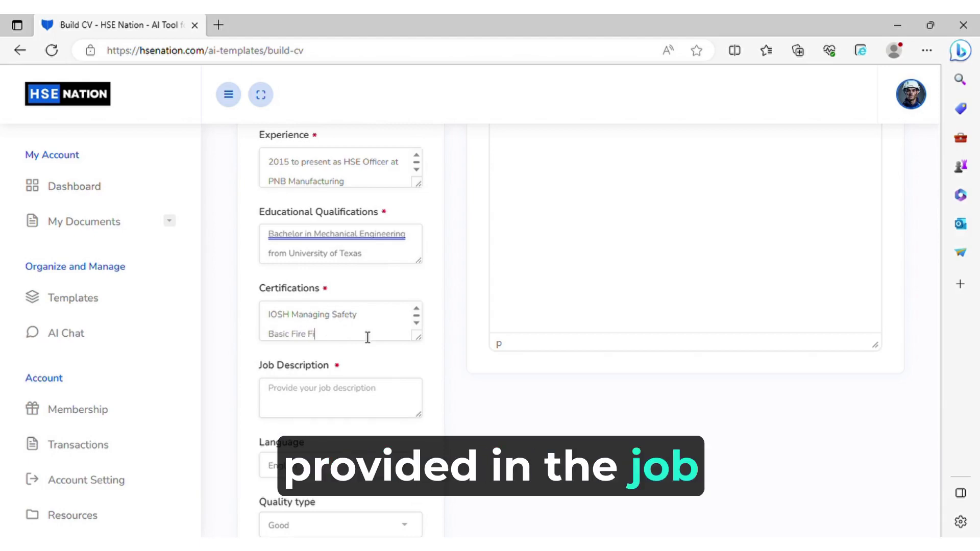
{"action": "type", "text": "gh"}
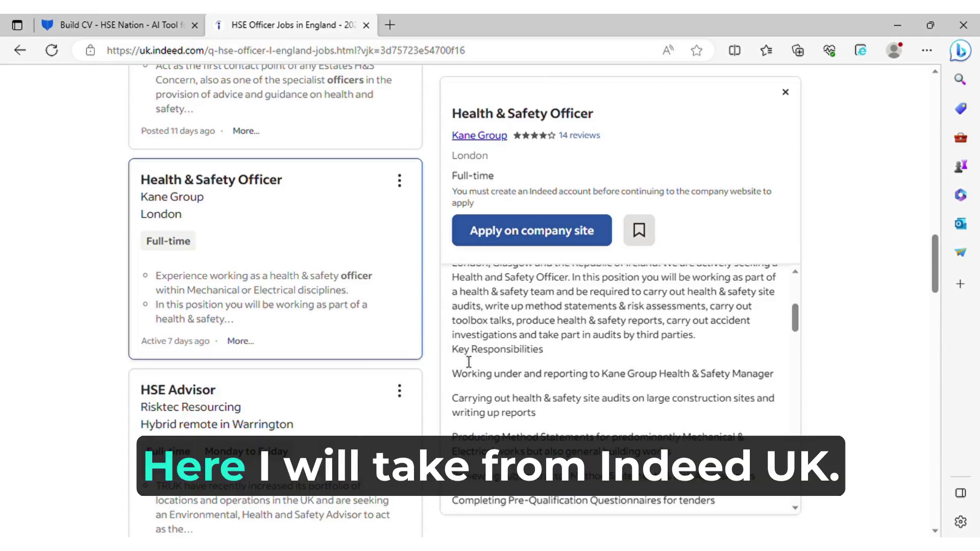
- Select and copy the Key Responsibilities bullets from the Kane Group listing on Indeed
{"action": "left_click_drag", "start_coordinate": [462, 351], "coordinate": [514, 351]}
{"action": "left_click", "coordinate": [476, 377]}
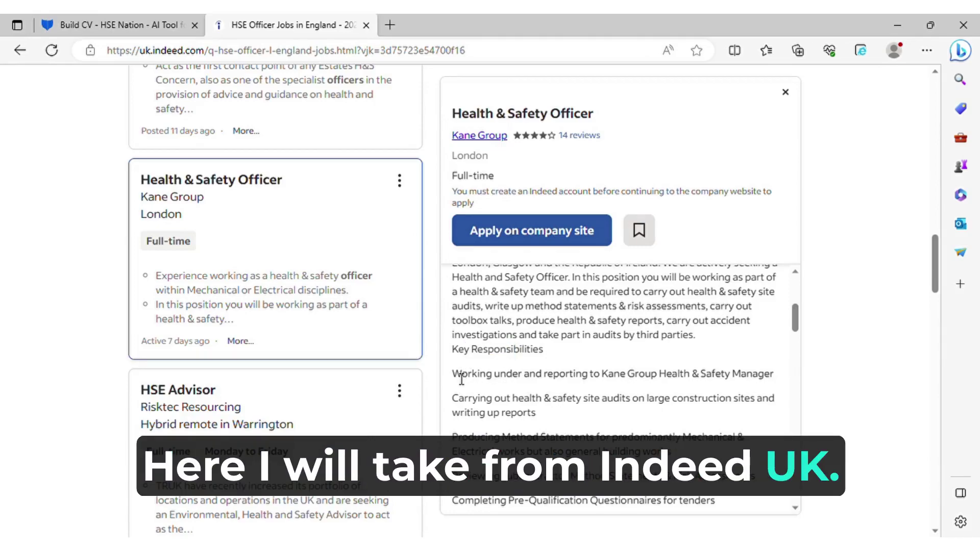
{"action": "mouse_move", "coordinate": [462, 378]}
{"action": "left_mouse_down"}
{"action": "mouse_move", "coordinate": [637, 509]}
{"action": "mouse_move", "coordinate": [637, 352]}
{"action": "left_mouse_up"}
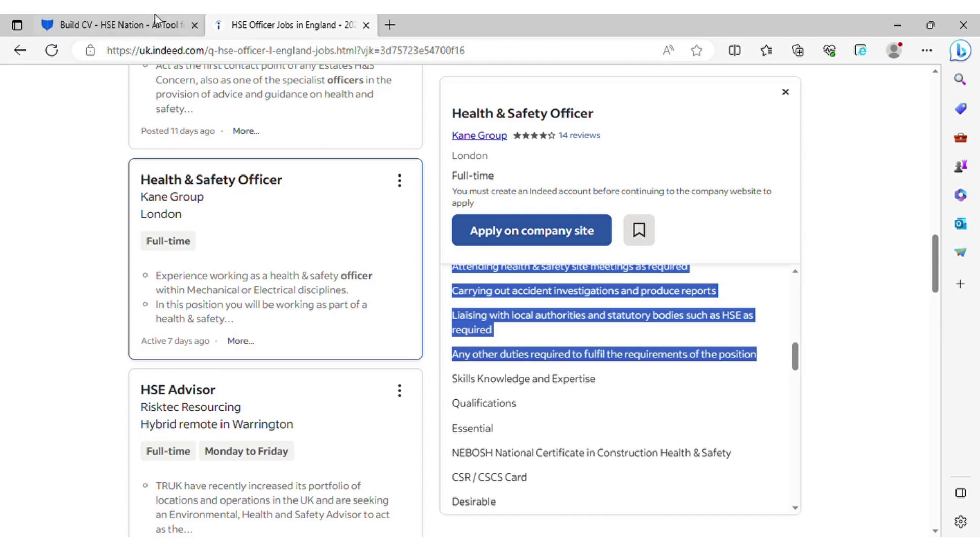
{"action": "left_click", "coordinate": [100, 21]}
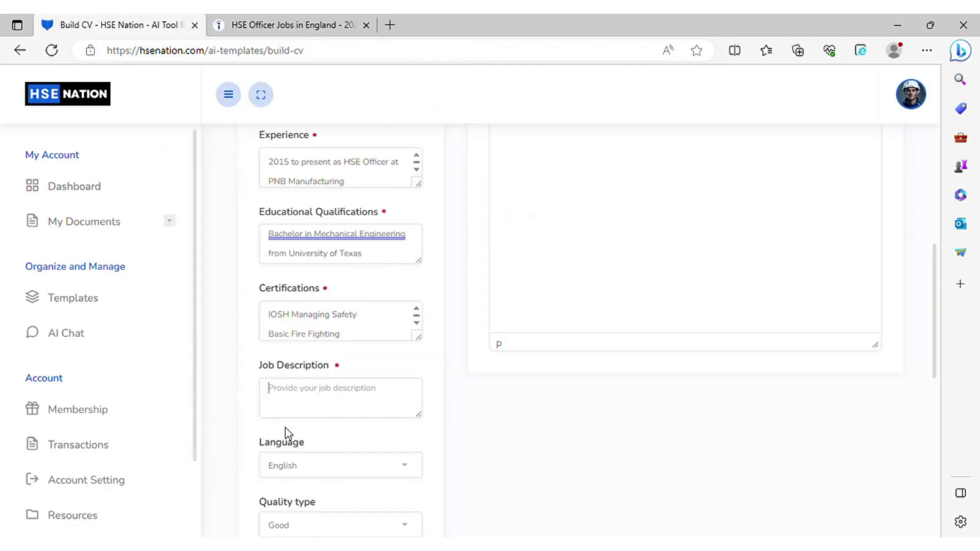
- Paste the copied responsibilities into the Job Description field
{"action": "left_click", "coordinate": [321, 416]}
{"action": "key", "text": "ctrl+v"}
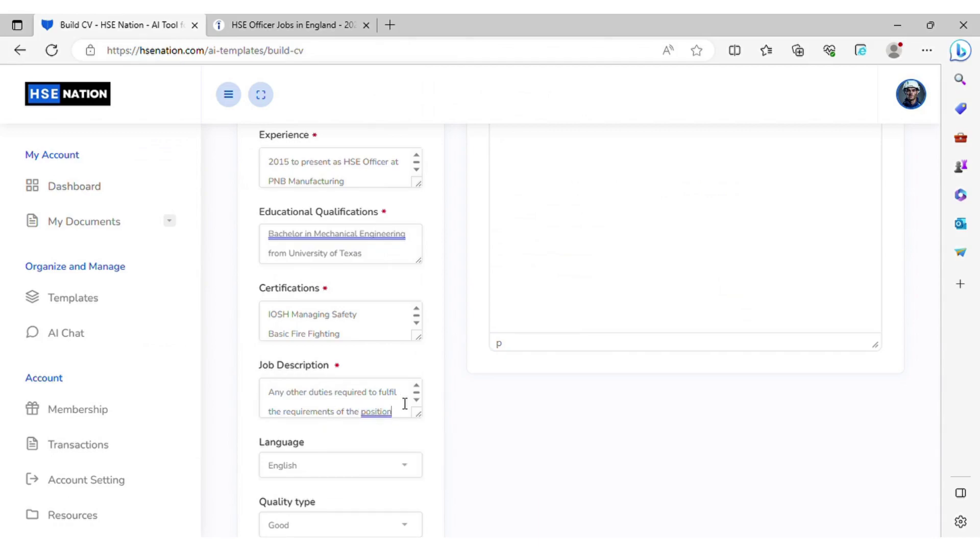
{"action": "scroll", "coordinate": [447, 428], "scroll_direction": "down", "scroll_amount": 3}
{"action": "scroll", "coordinate": [447, 429], "scroll_direction": "down", "scroll_amount": 3}
{"action": "scroll", "coordinate": [446, 429], "scroll_direction": "up", "scroll_amount": 4}
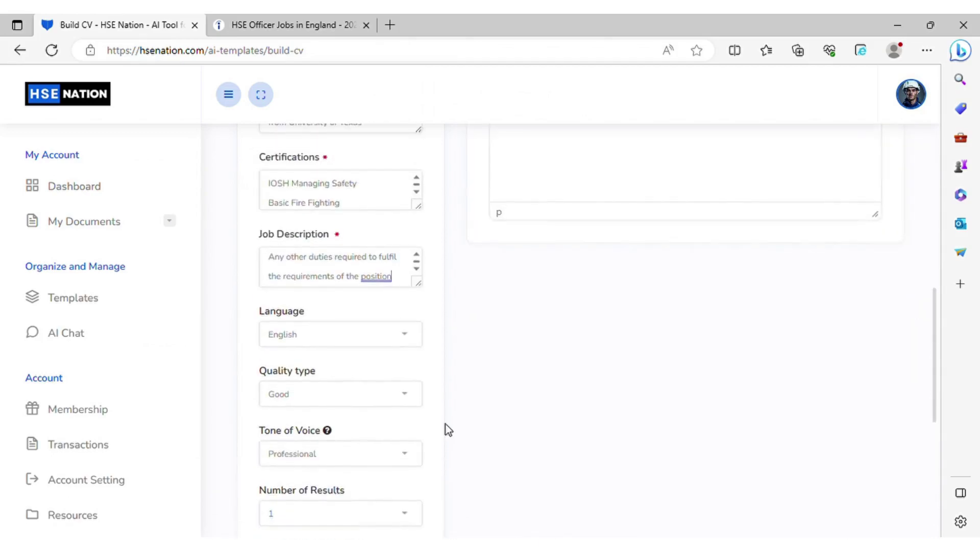
{"action": "scroll", "coordinate": [447, 429], "scroll_direction": "down", "scroll_amount": 4}
- Change Max Results Length from 350 to 800, keeping Good quality and Professional tone
{"action": "double_click", "coordinate": [379, 349]}
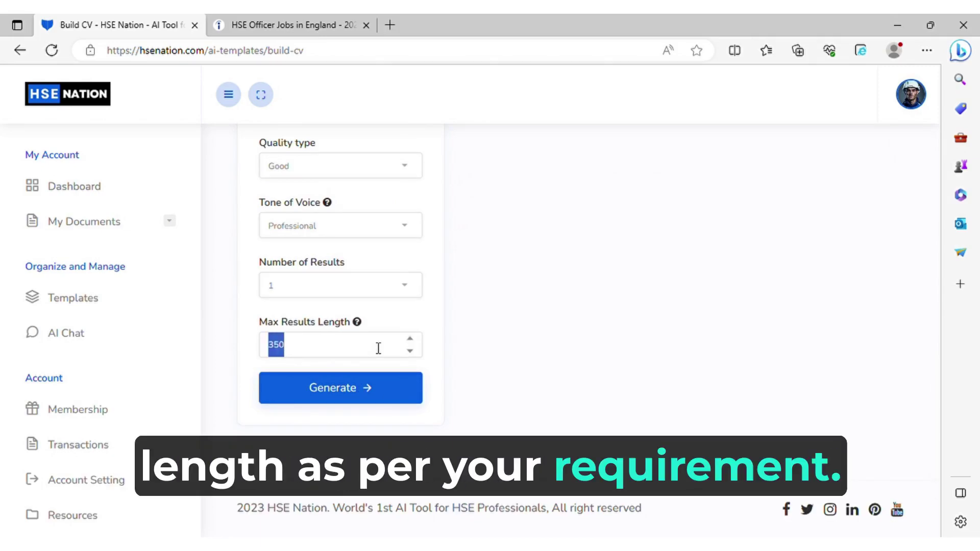
{"action": "type", "text": "00"}
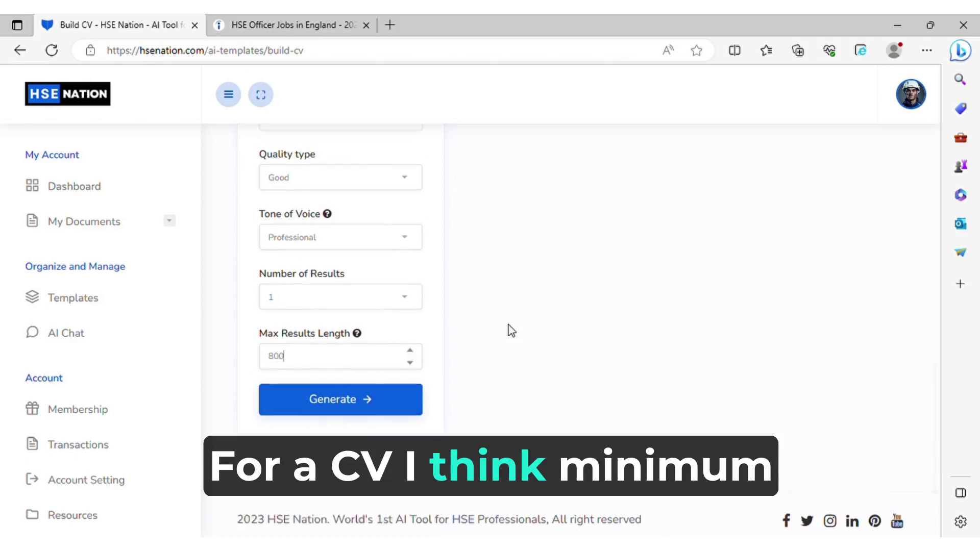
{"action": "scroll", "coordinate": [511, 331], "scroll_direction": "up", "scroll_amount": 5}
{"action": "scroll", "coordinate": [510, 330], "scroll_direction": "down", "scroll_amount": 5}
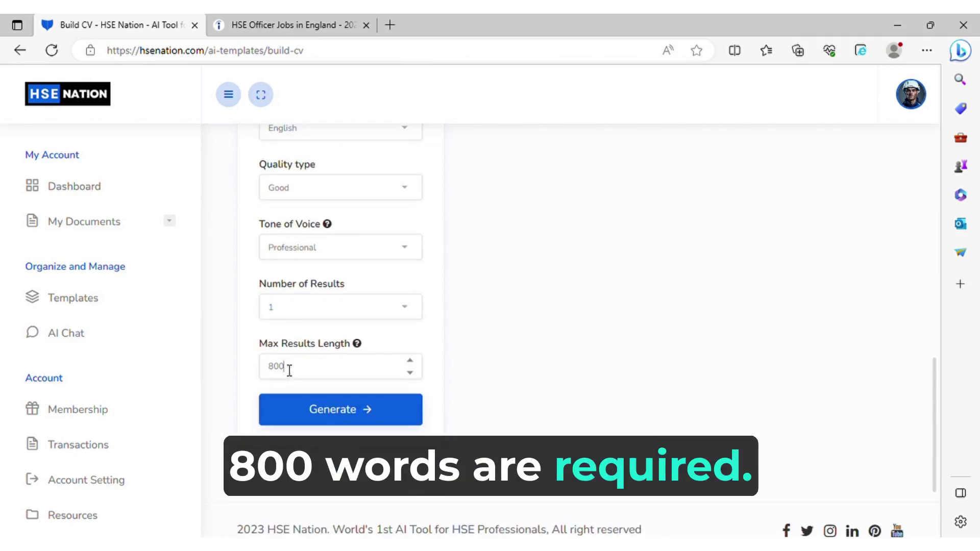
{"action": "scroll", "coordinate": [495, 306], "scroll_direction": "up", "scroll_amount": 10}
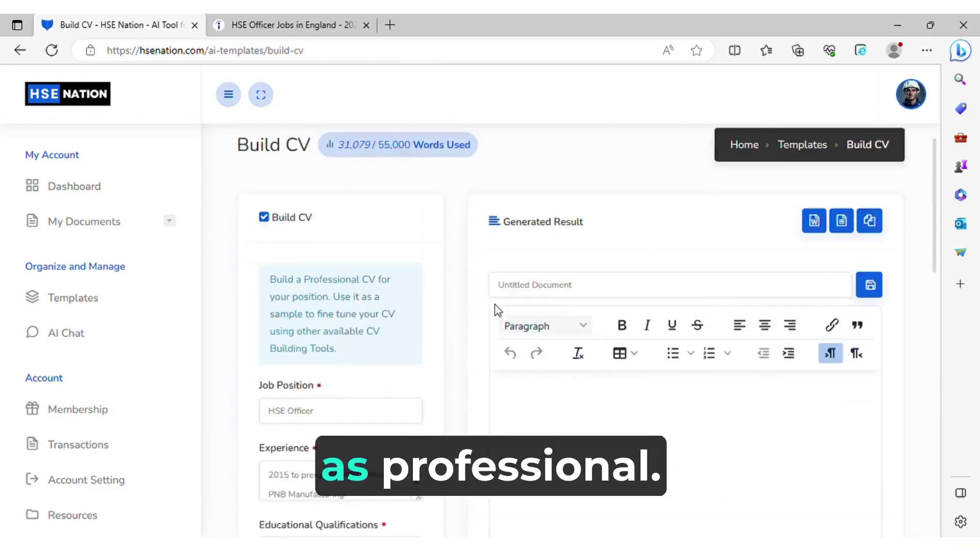
{"action": "scroll", "coordinate": [495, 309], "scroll_direction": "down", "scroll_amount": 5}
{"action": "scroll", "coordinate": [497, 310], "scroll_direction": "down", "scroll_amount": 6}
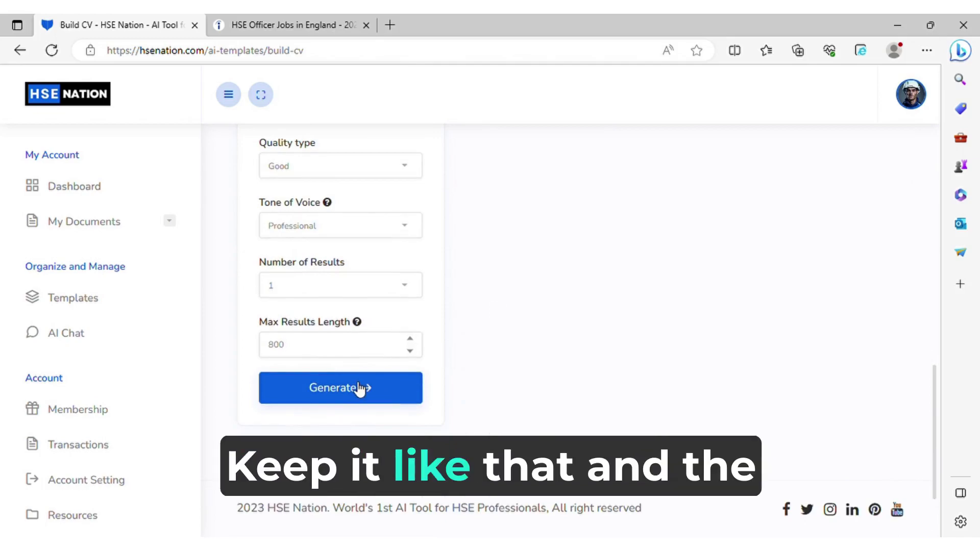
- Generate the HSE Officer CV into the Generated Result editor
{"action": "left_click", "coordinate": [340, 229]}
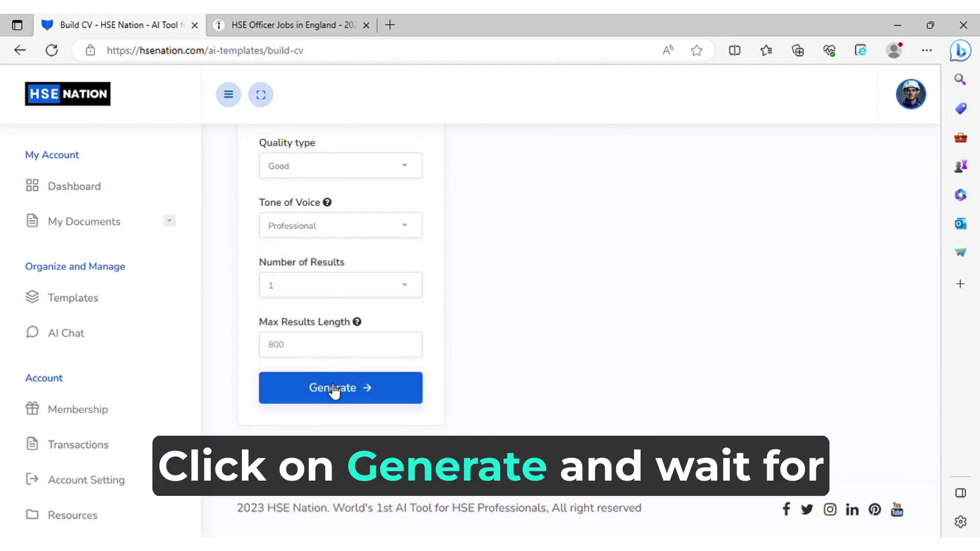
{"action": "left_click", "coordinate": [332, 389]}
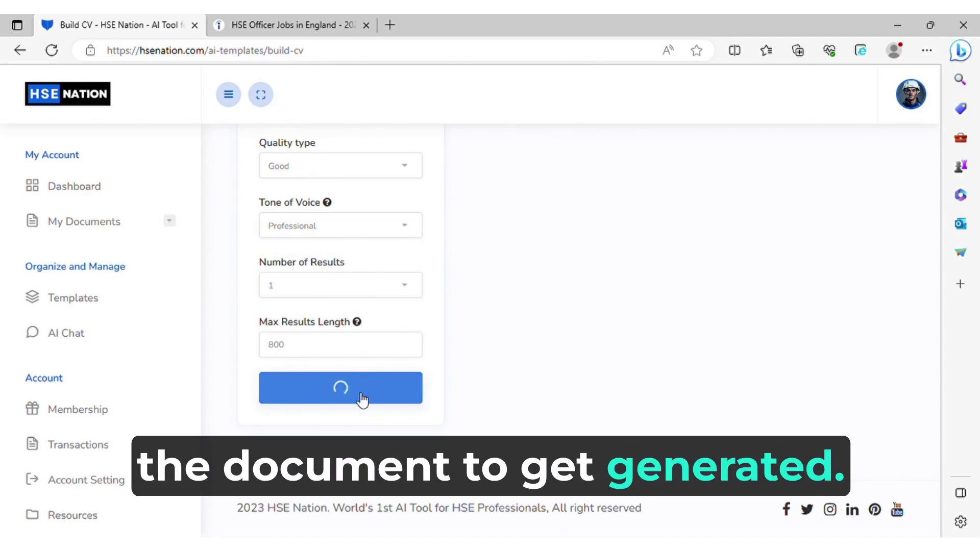
{"action": "scroll", "coordinate": [520, 283], "scroll_direction": "up", "scroll_amount": 10}
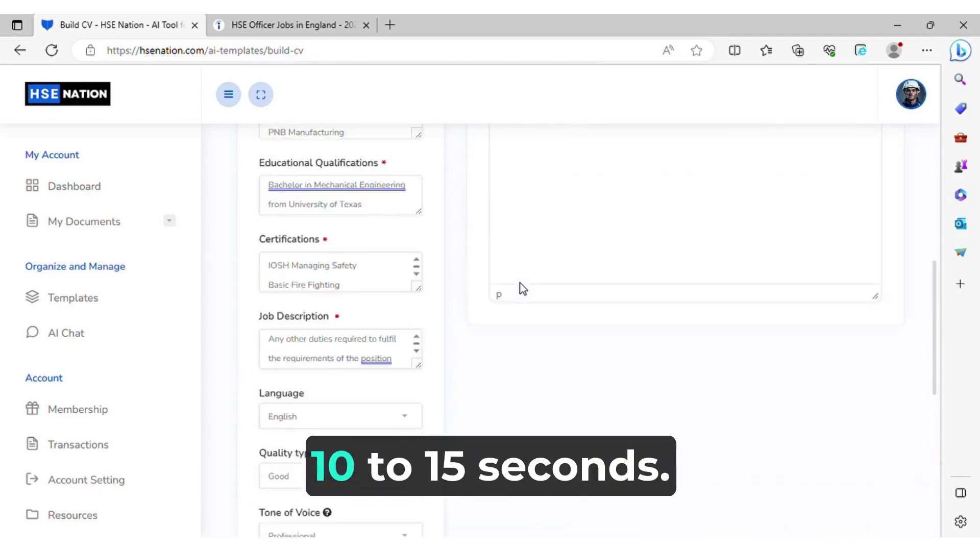
{"action": "scroll", "coordinate": [520, 283], "scroll_direction": "up", "scroll_amount": 1}
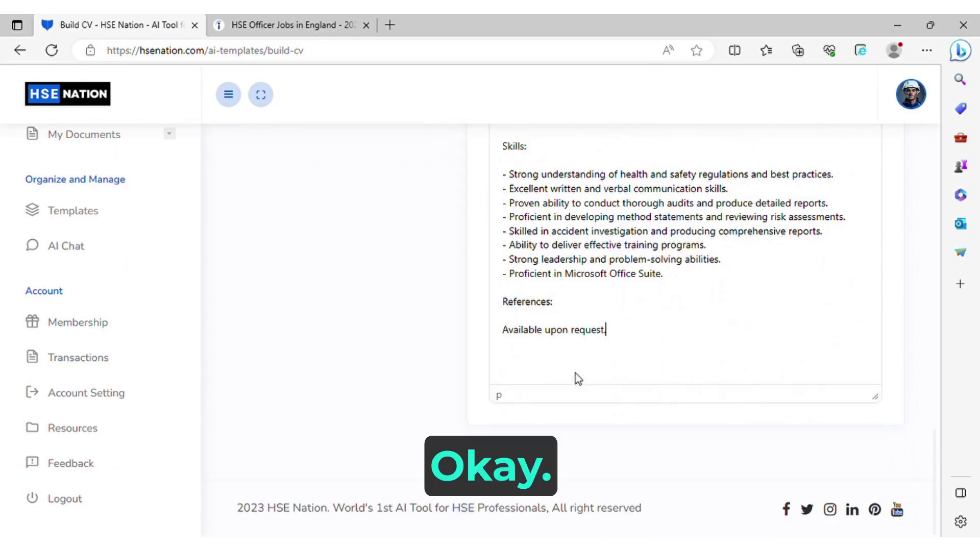
{"action": "scroll", "coordinate": [579, 379], "scroll_direction": "up", "scroll_amount": 1}
{"action": "scroll", "coordinate": [580, 380], "scroll_direction": "up", "scroll_amount": 3}
{"action": "scroll", "coordinate": [579, 379], "scroll_direction": "up", "scroll_amount": 3}
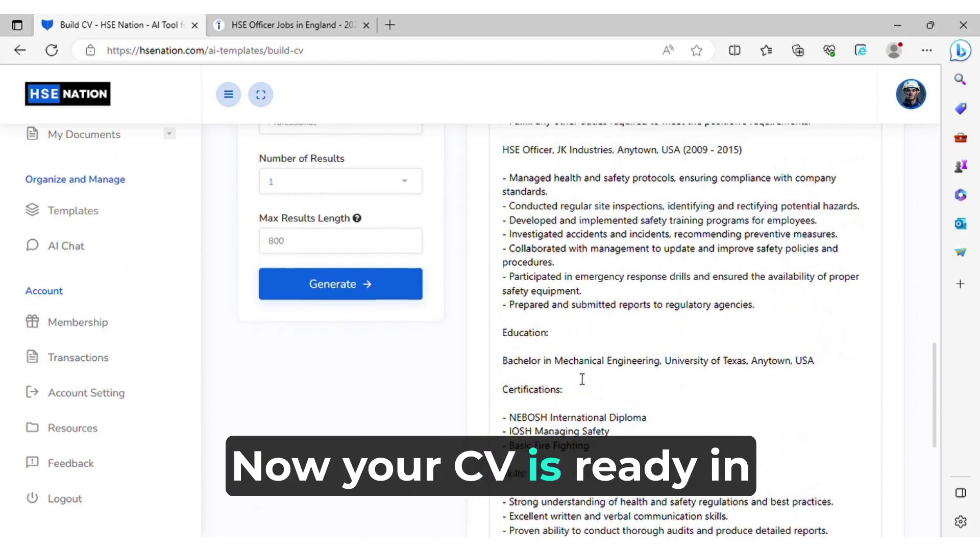
{"action": "scroll", "coordinate": [581, 380], "scroll_direction": "up", "scroll_amount": 3}
{"action": "scroll", "coordinate": [582, 380], "scroll_direction": "up", "scroll_amount": 3}
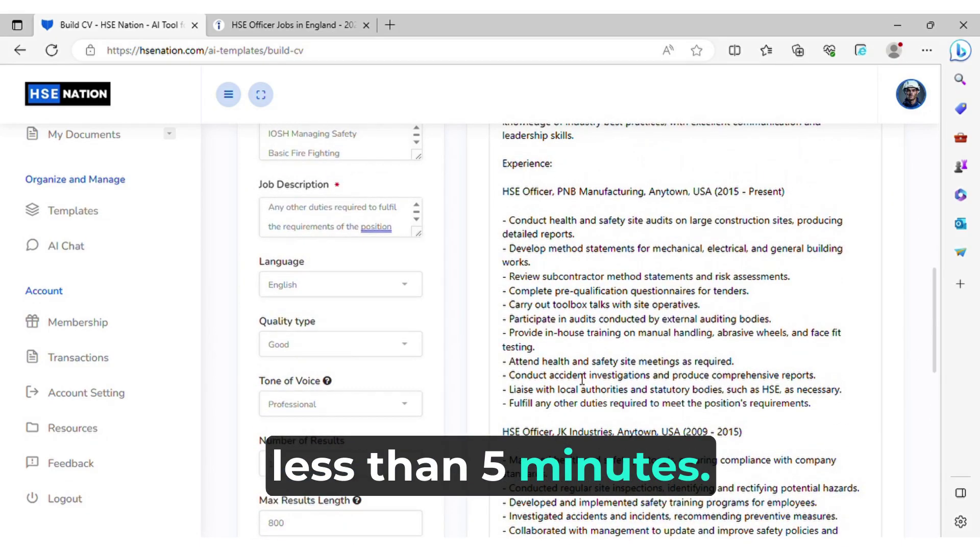
{"action": "scroll", "coordinate": [582, 379], "scroll_direction": "up", "scroll_amount": 3}
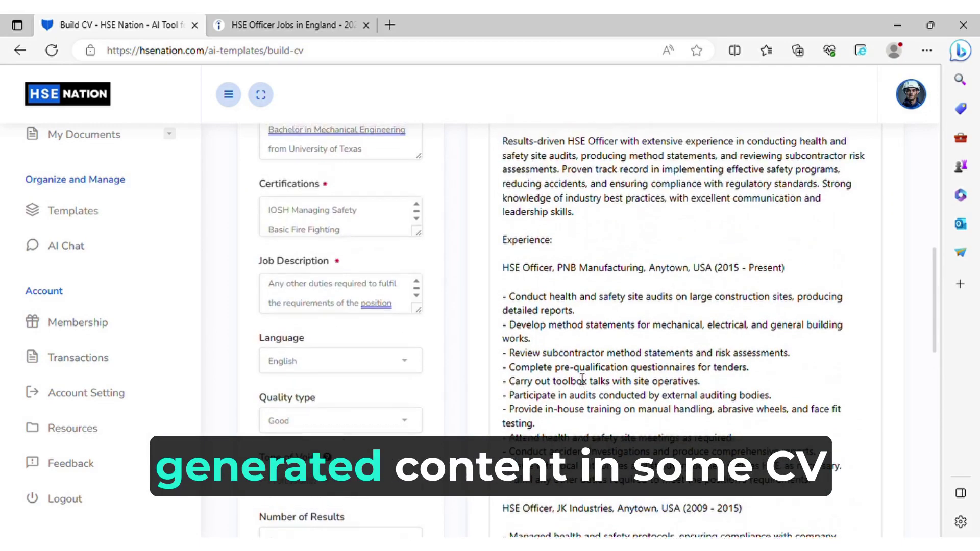
{"action": "scroll", "coordinate": [582, 379], "scroll_direction": "up", "scroll_amount": 5}
{"action": "scroll", "coordinate": [582, 379], "scroll_direction": "up", "scroll_amount": 2}
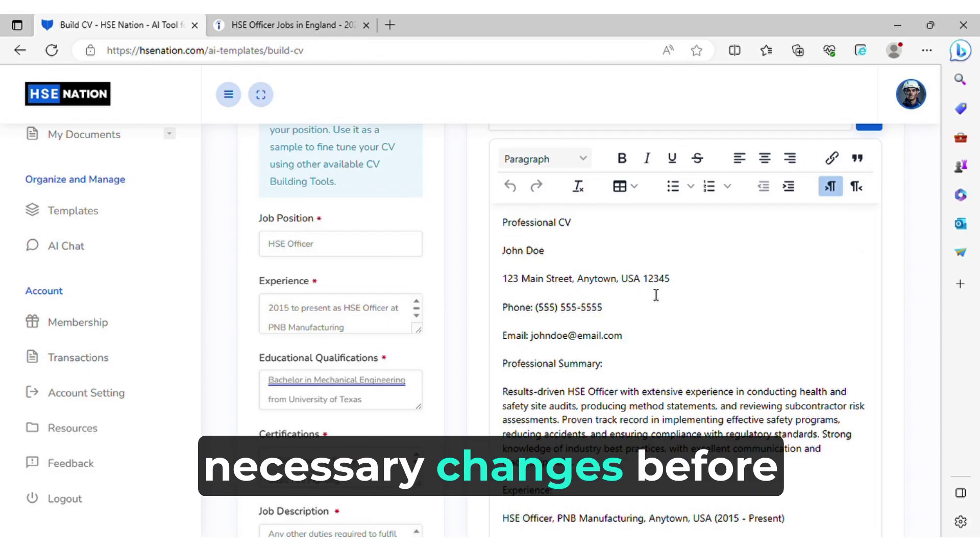
{"action": "scroll", "coordinate": [667, 340], "scroll_direction": "down", "scroll_amount": 3}
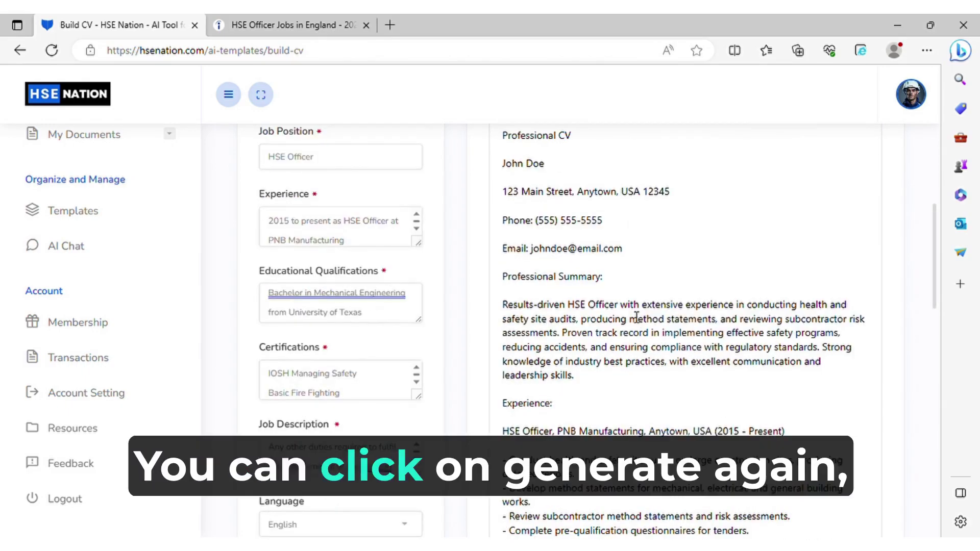
{"action": "scroll", "coordinate": [695, 334], "scroll_direction": "down", "scroll_amount": 3}
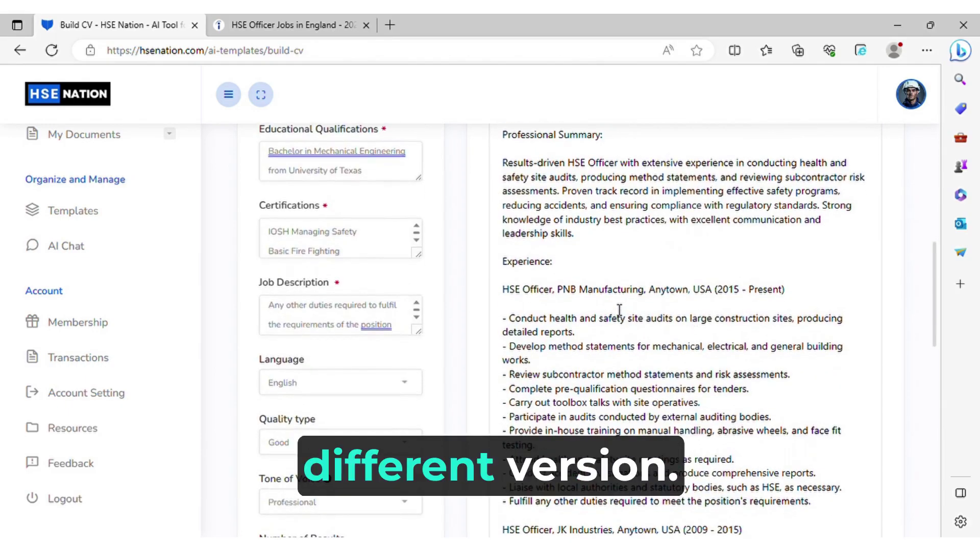
{"action": "scroll", "coordinate": [658, 352], "scroll_direction": "up", "scroll_amount": 6}
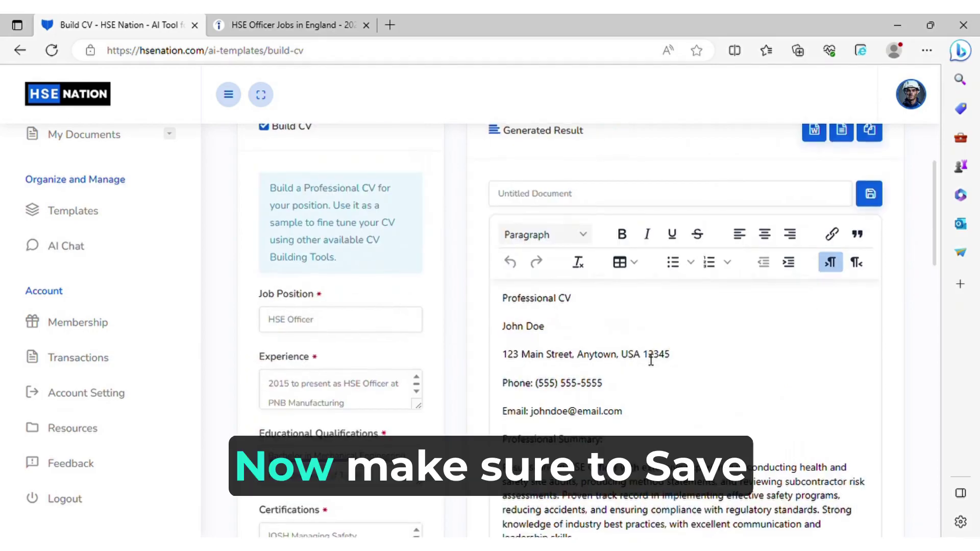
- Replace 'Untitled Document' with the title 'John Doe - HSE Officer - CV' and save
{"action": "scroll", "coordinate": [650, 357], "scroll_direction": "up", "scroll_amount": 1}
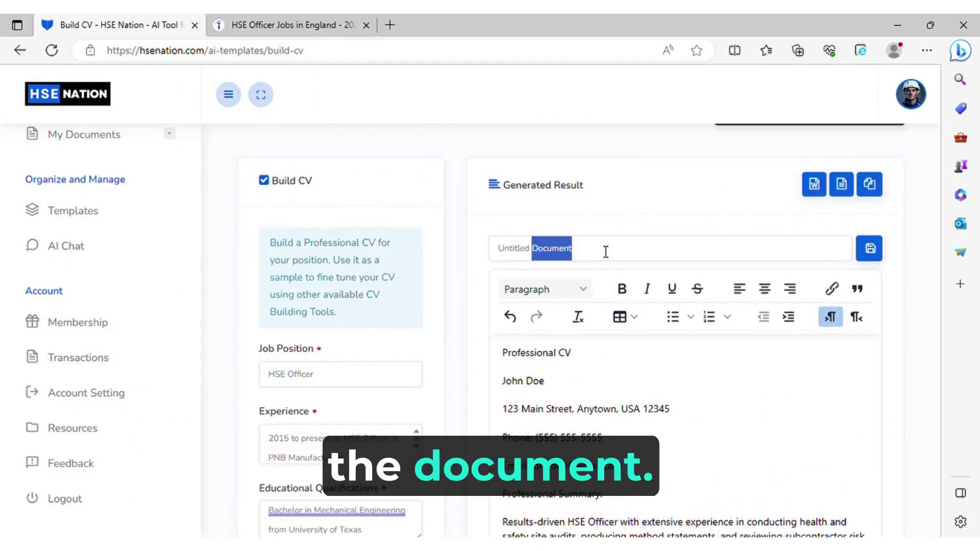
{"action": "type", "text": "John"}
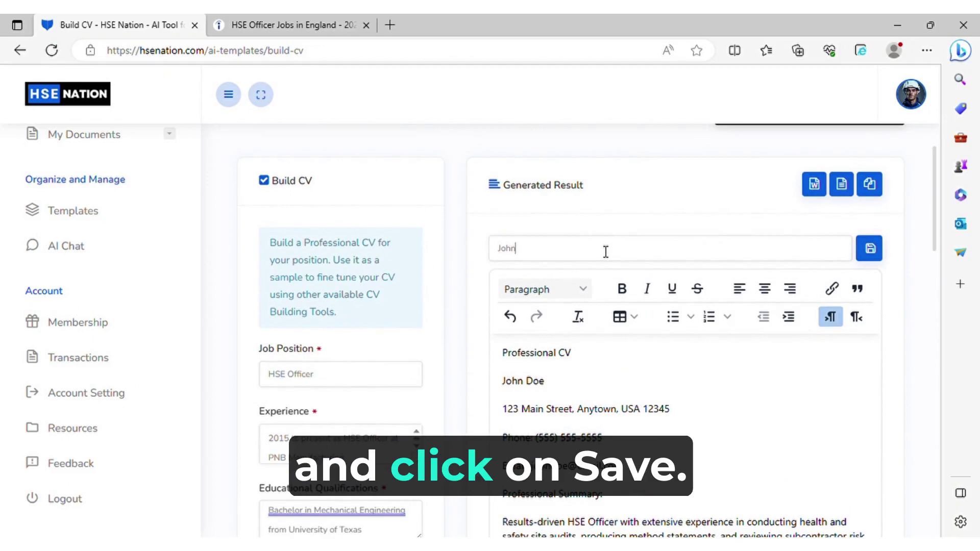
{"action": "type", "text": " Doe - HSE Officer - CV"}
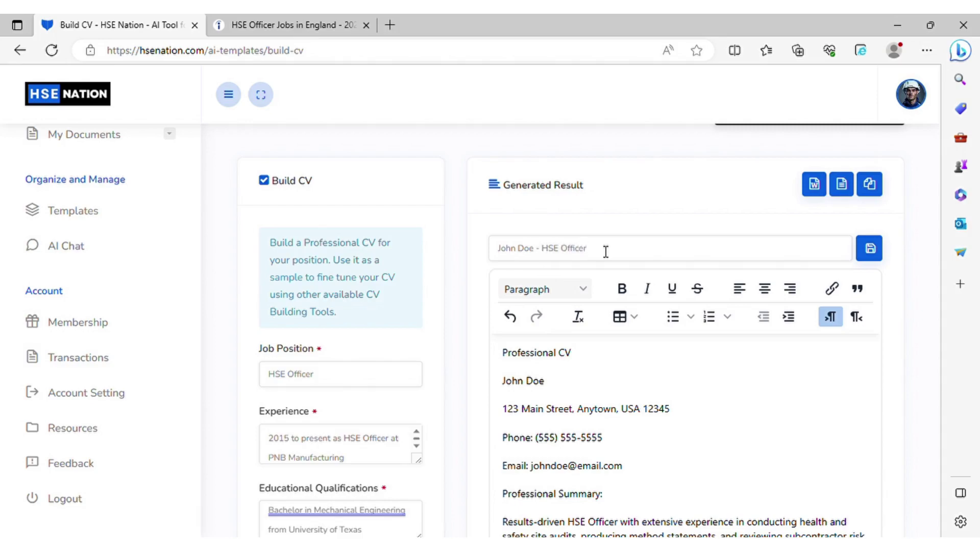
{"action": "left_click", "coordinate": [881, 251]}
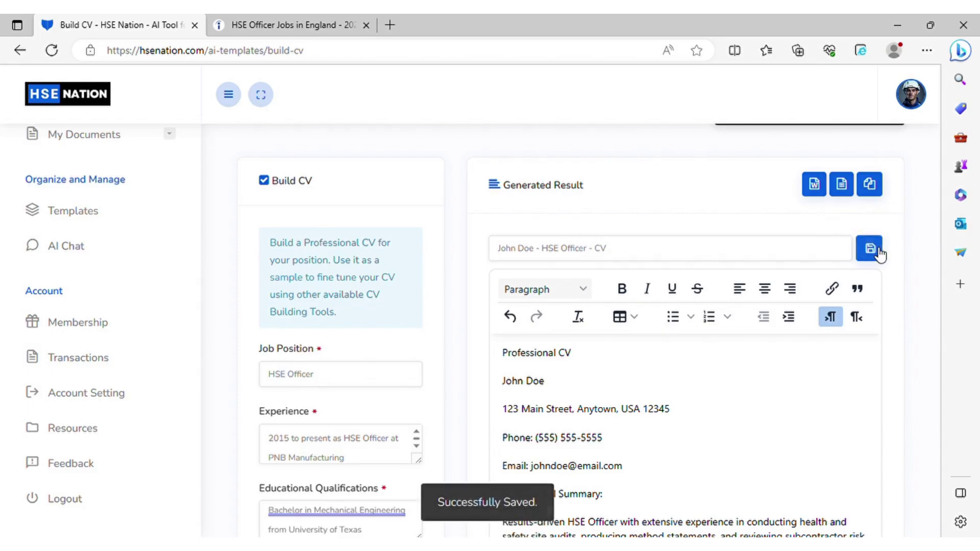
{"action": "scroll", "coordinate": [78, 215], "scroll_direction": "up", "scroll_amount": 2}
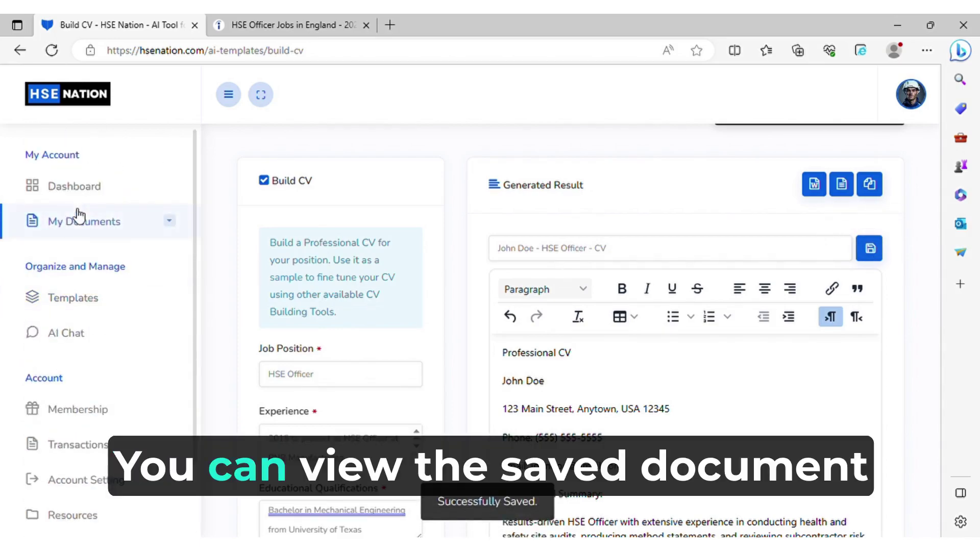
- Find the saved HSE Officer CV under My Documents > All Documents and view it
{"action": "left_click", "coordinate": [79, 224]}
{"action": "left_click", "coordinate": [79, 254]}
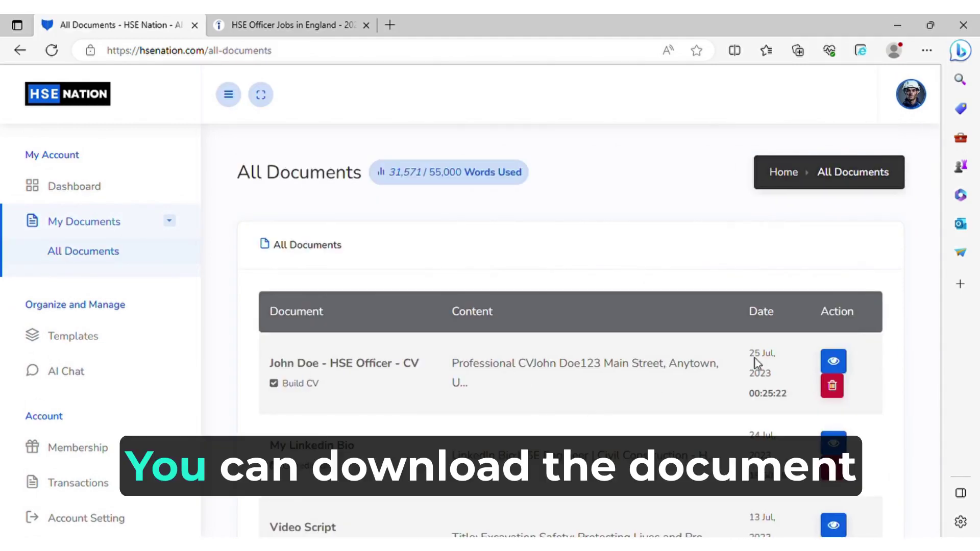
{"action": "left_click", "coordinate": [834, 361]}
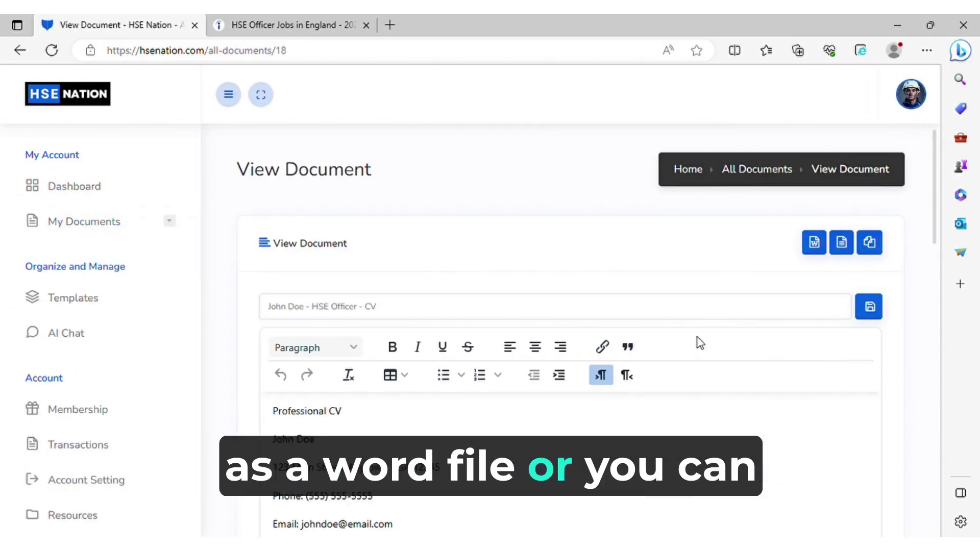
{"action": "scroll", "coordinate": [600, 388], "scroll_direction": "down", "scroll_amount": 4}
{"action": "scroll", "coordinate": [844, 273], "scroll_direction": "up", "scroll_amount": 4}
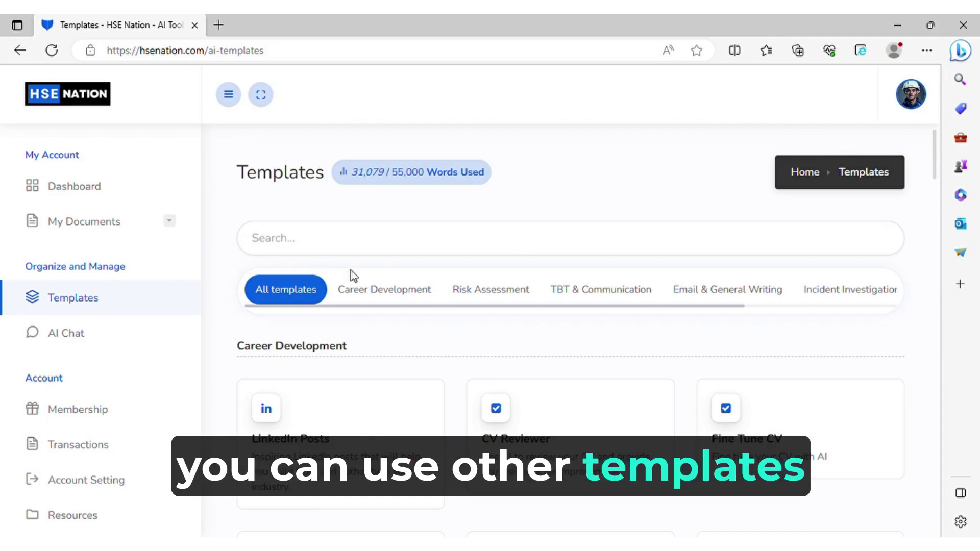
- Filter templates to Career Development, listing LinkedIn Posts, CV Reviewer and Fine Tune CV
{"action": "left_click", "coordinate": [373, 296]}
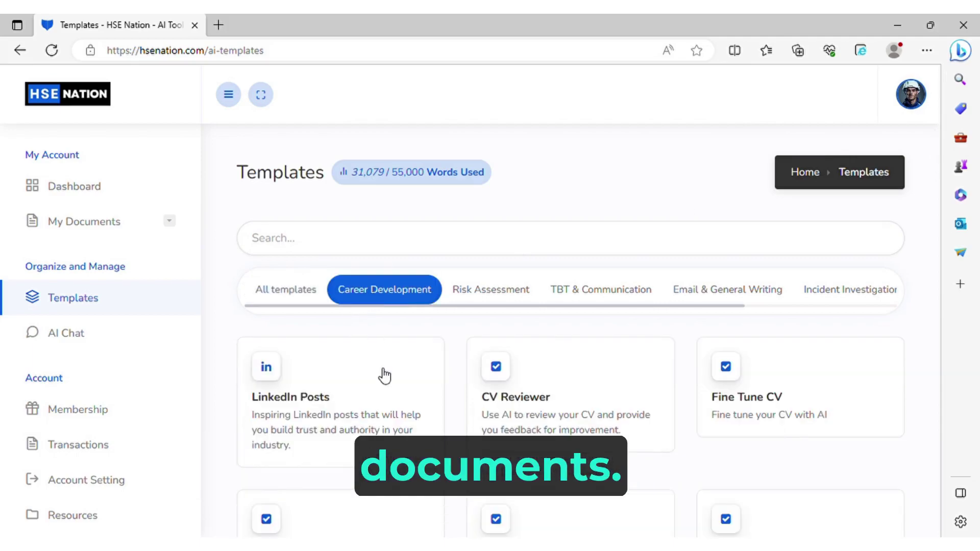